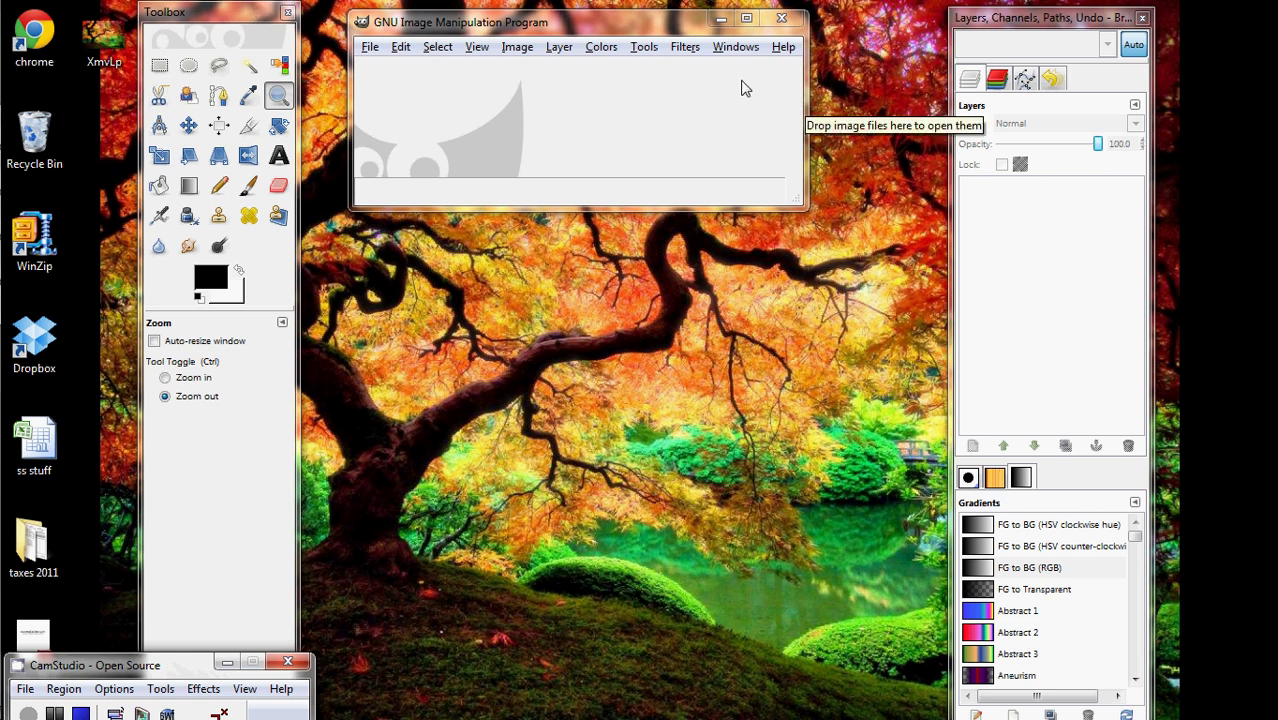
# Step: Open photorack barn silhouette.jpg from the recent files list
pyautogui.click(371, 49)
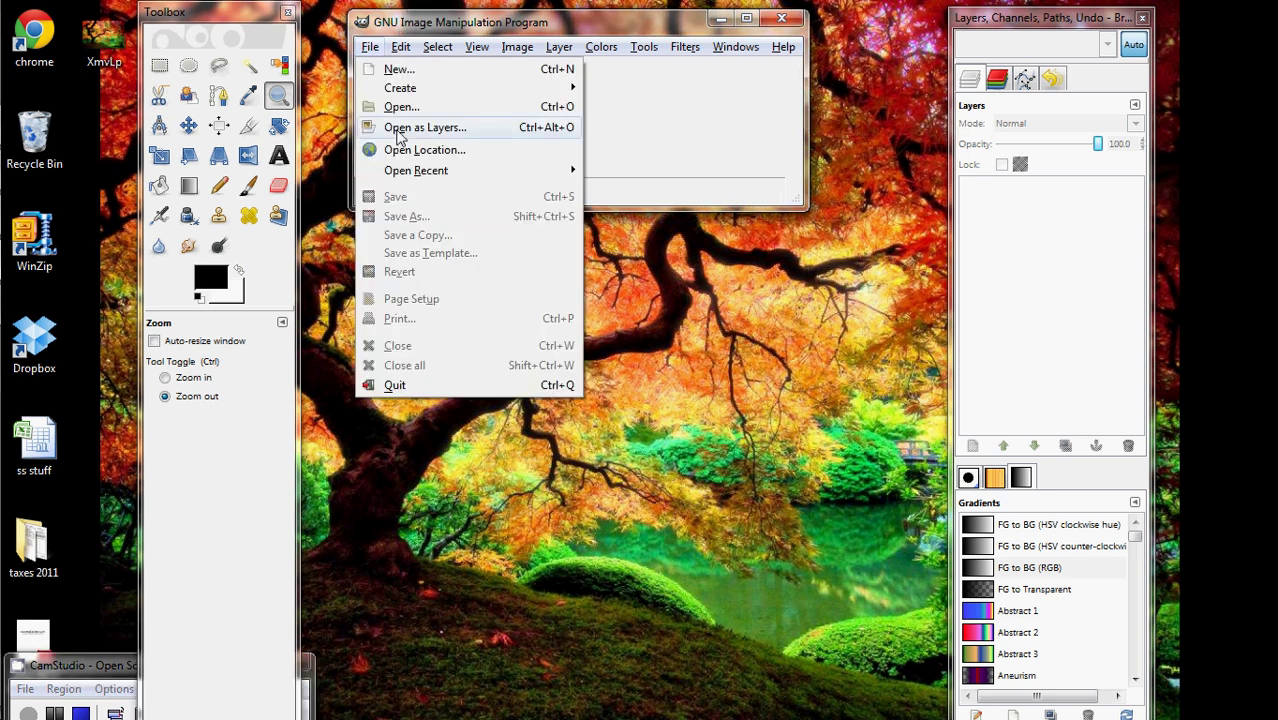
pyautogui.moveTo(415, 172)
pyautogui.click(624, 180)
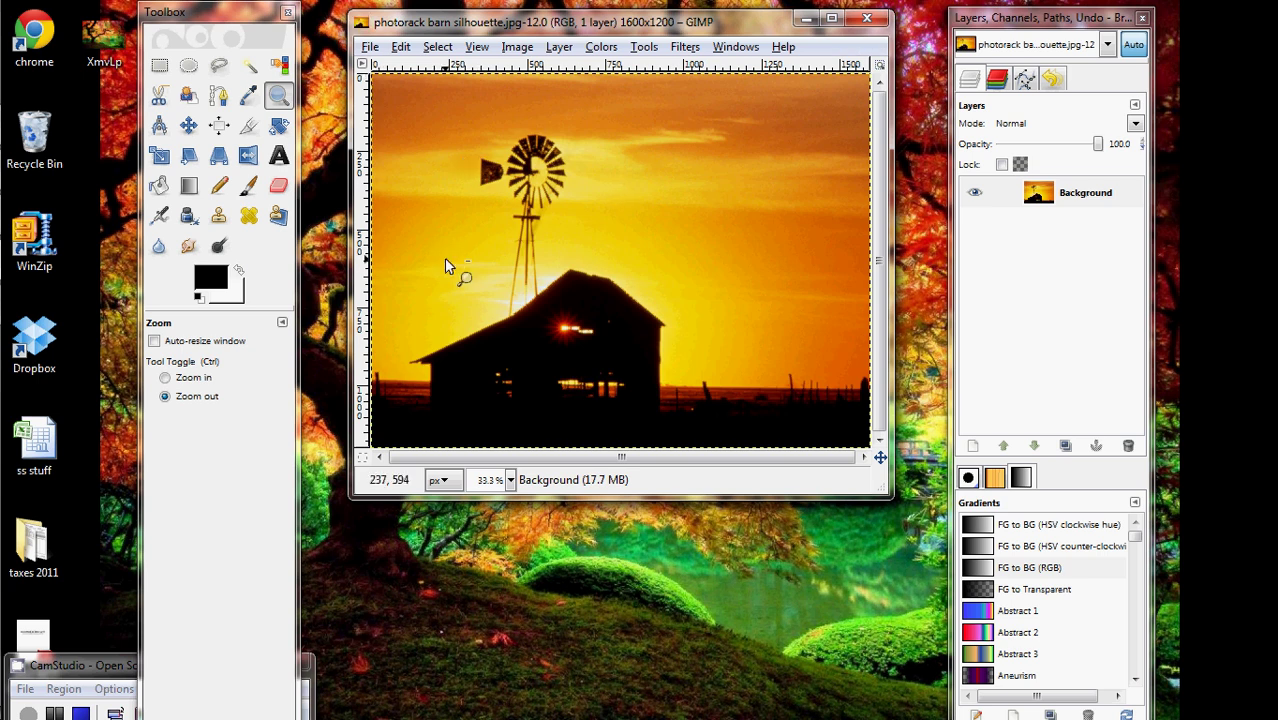
# Step: Save the barn photo as BOOKTITLE.xcf, replacing the existing file of that name
pyautogui.click(370, 48)
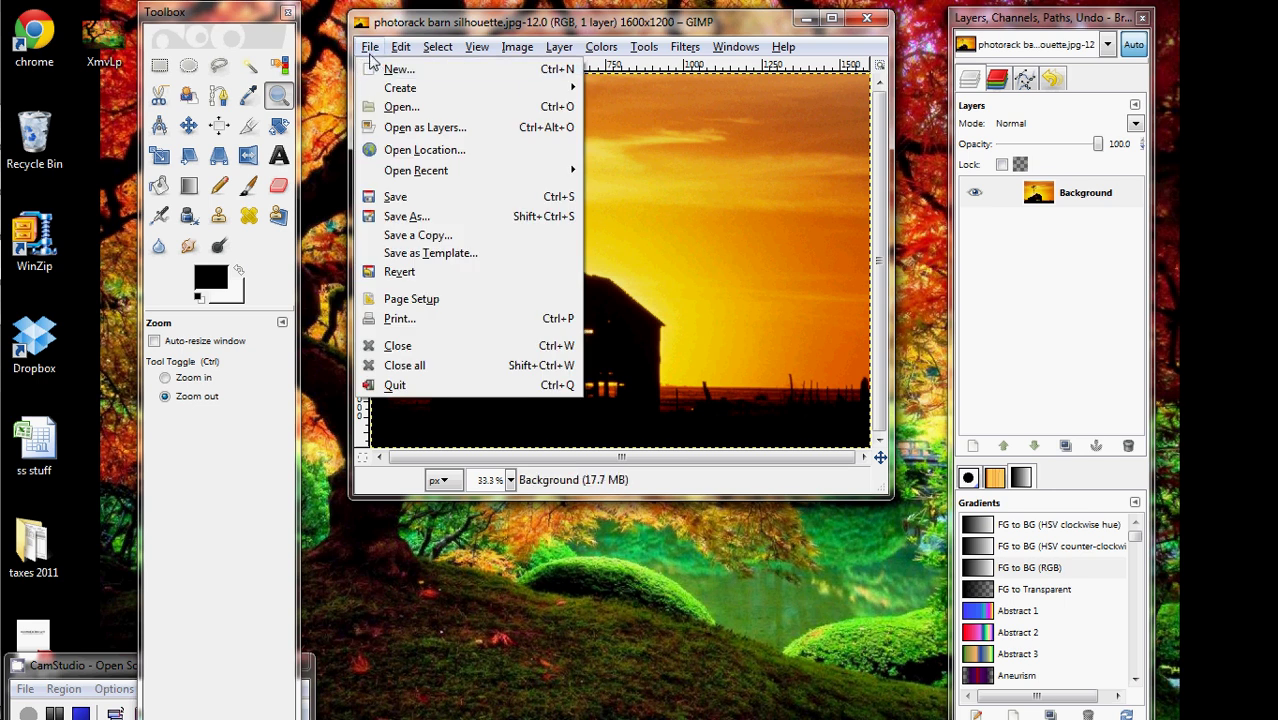
pyautogui.click(422, 222)
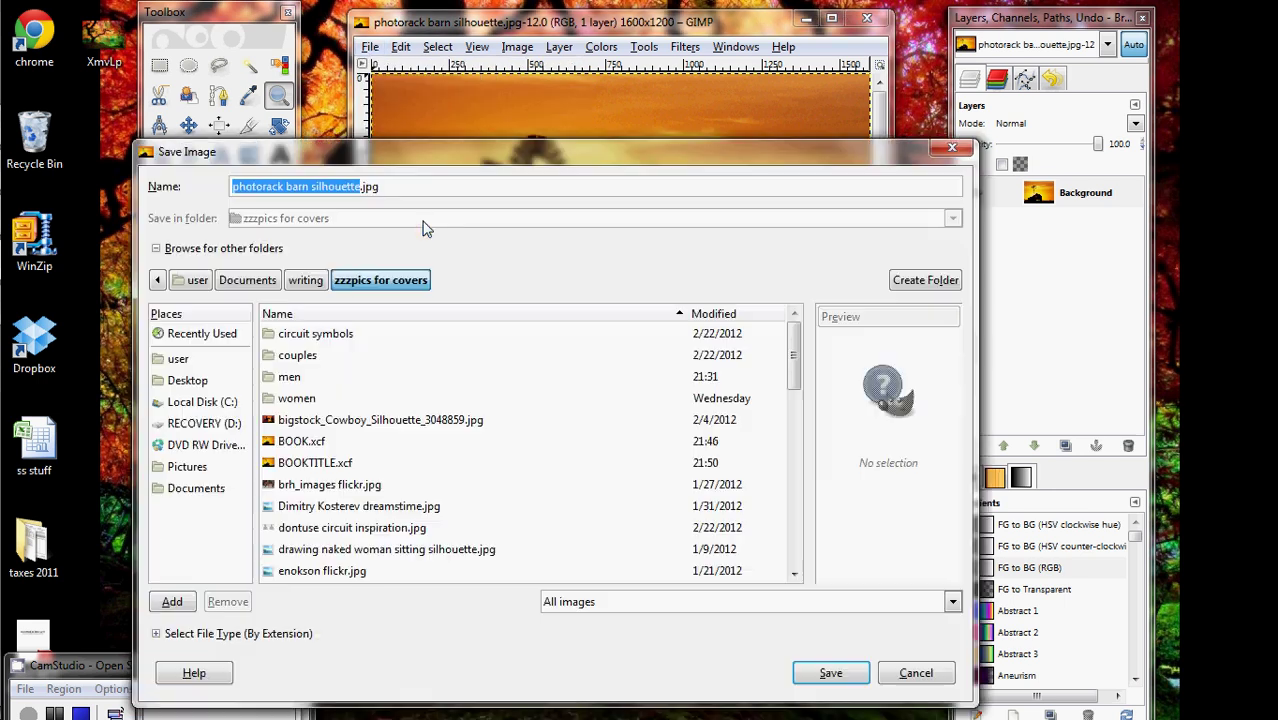
pyautogui.write('BOOK')
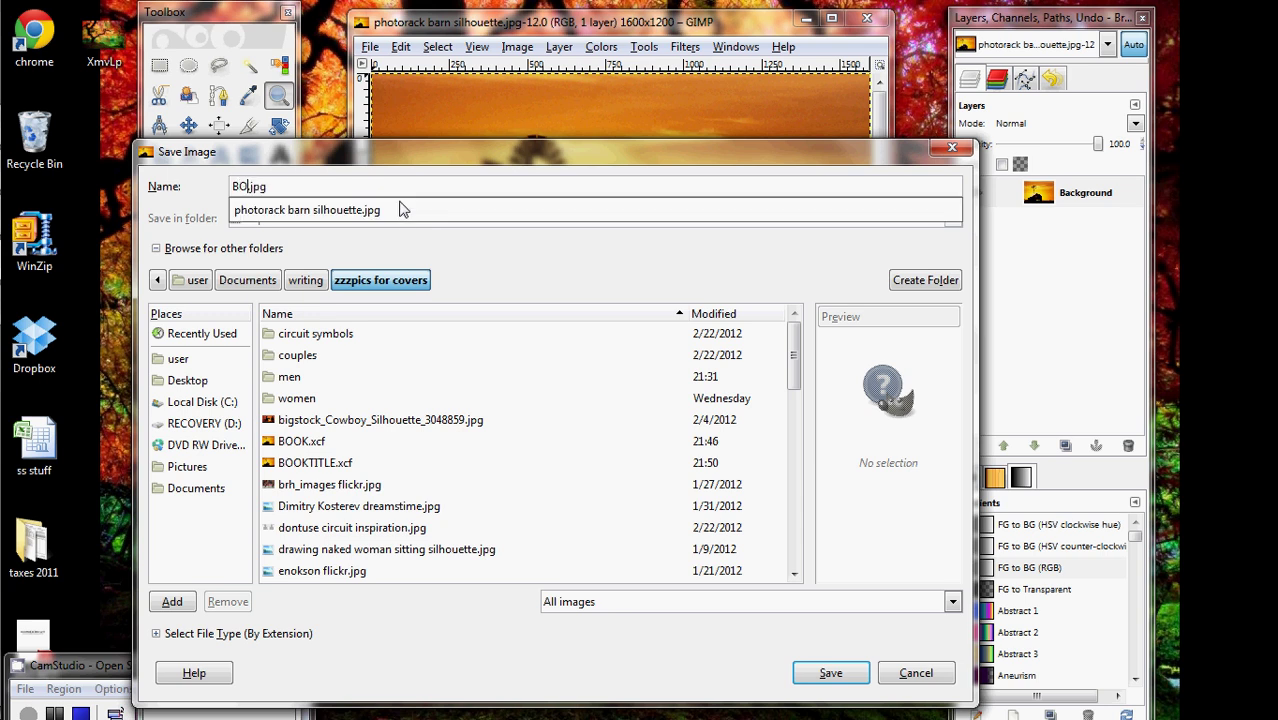
pyautogui.write('TITLE')
pyautogui.press('Delete')
pyautogui.click(840, 672)
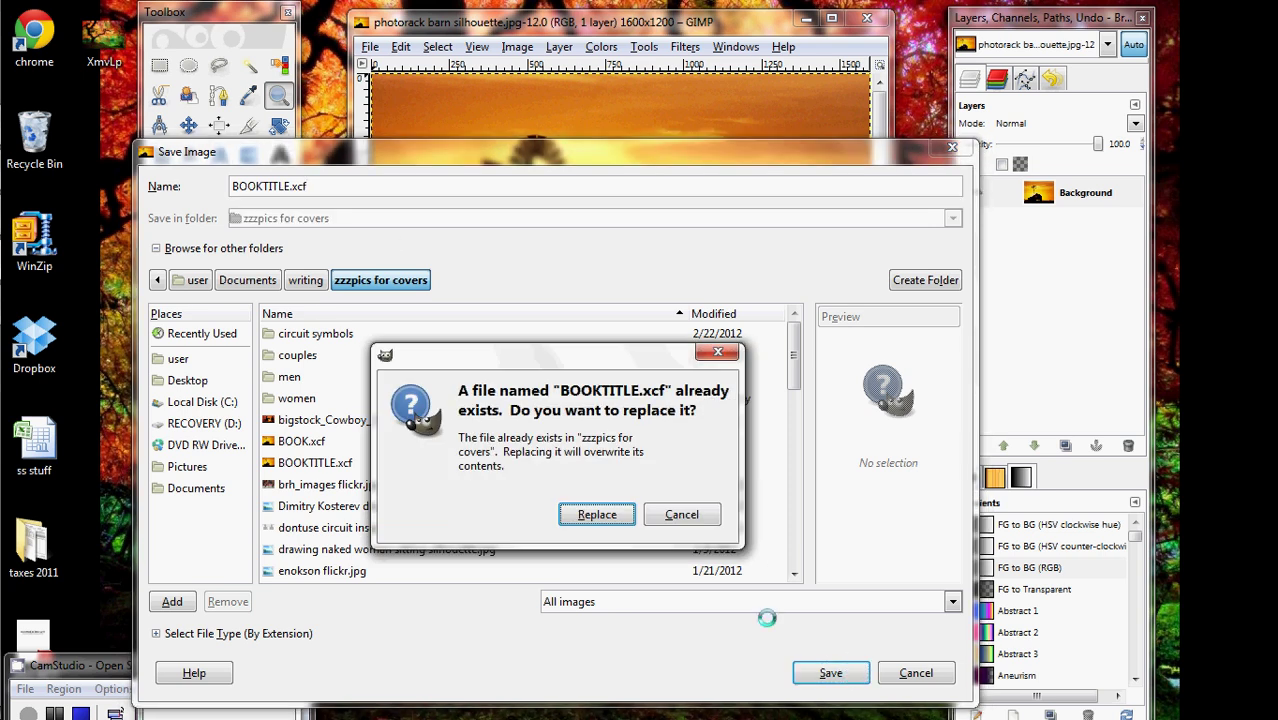
pyautogui.click(596, 513)
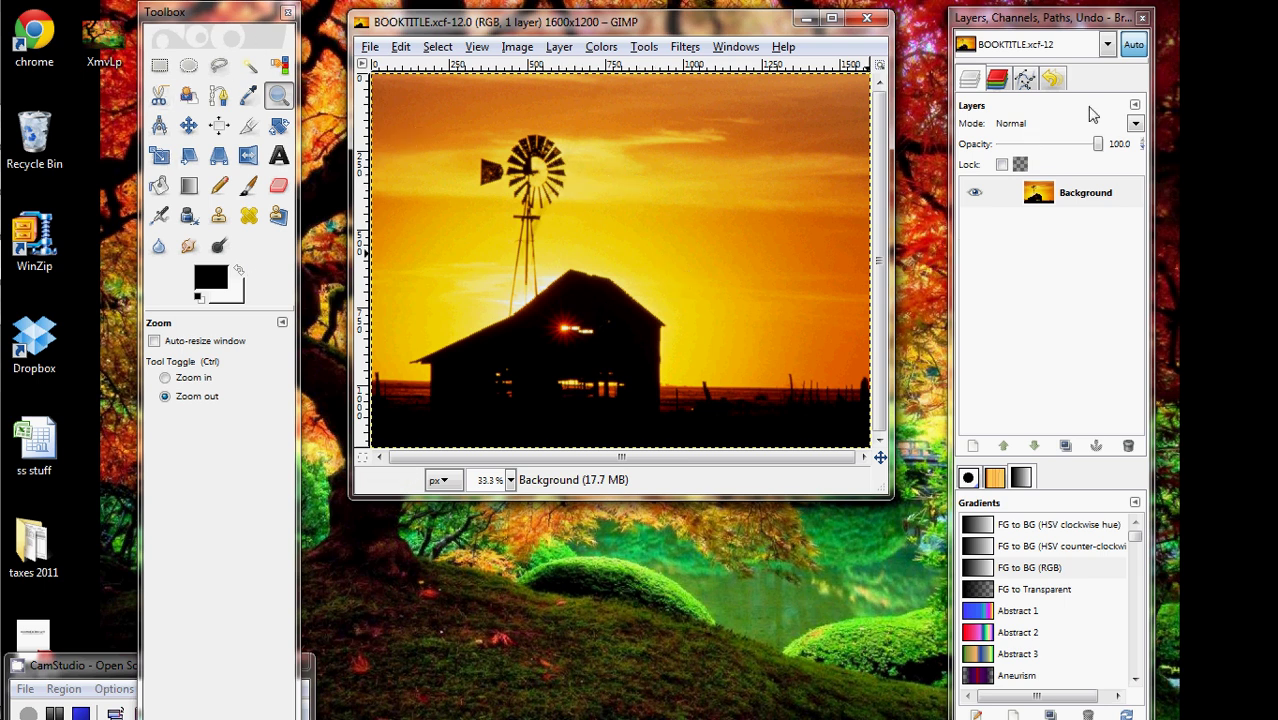
pyautogui.click(736, 50)
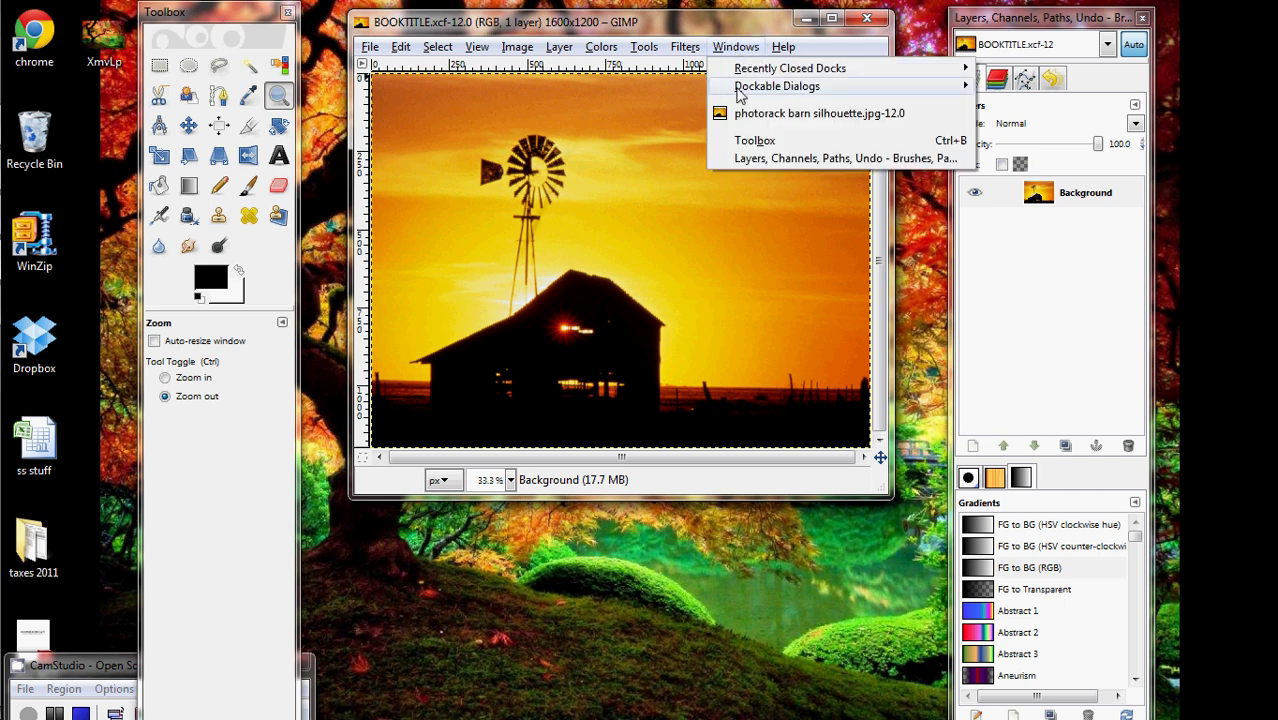
pyautogui.moveTo(740, 92)
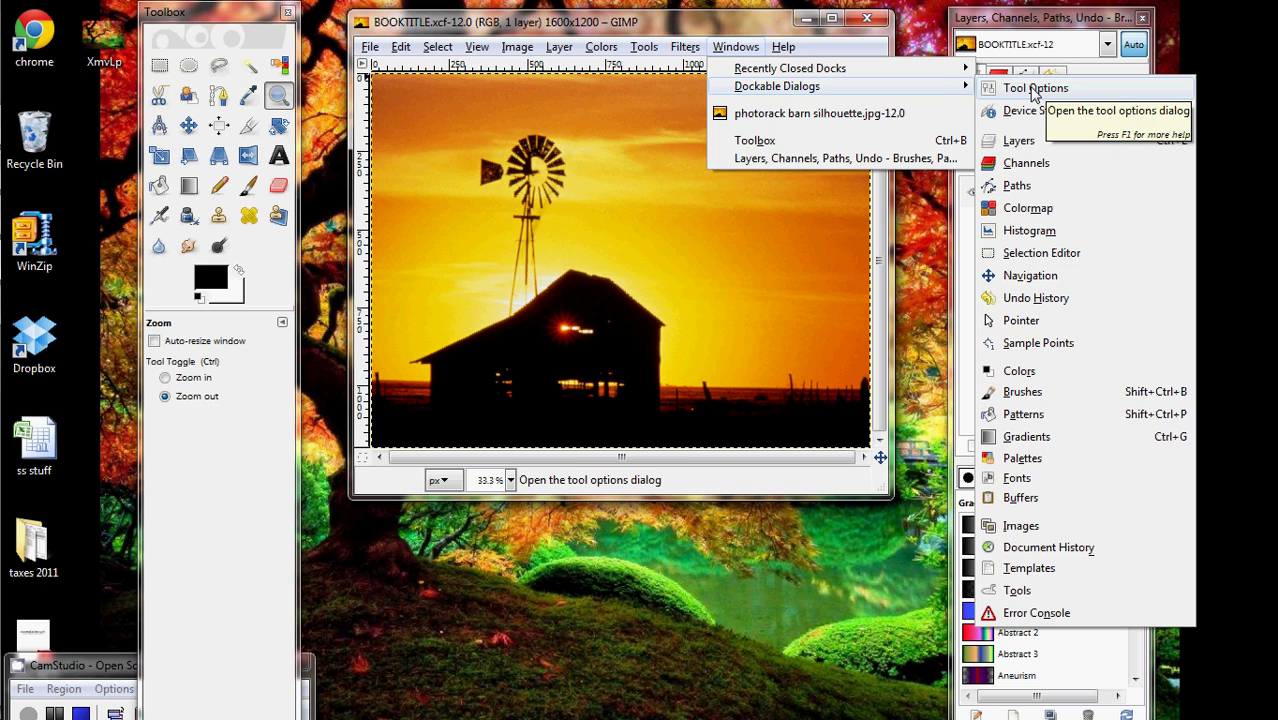
pyautogui.click(1020, 141)
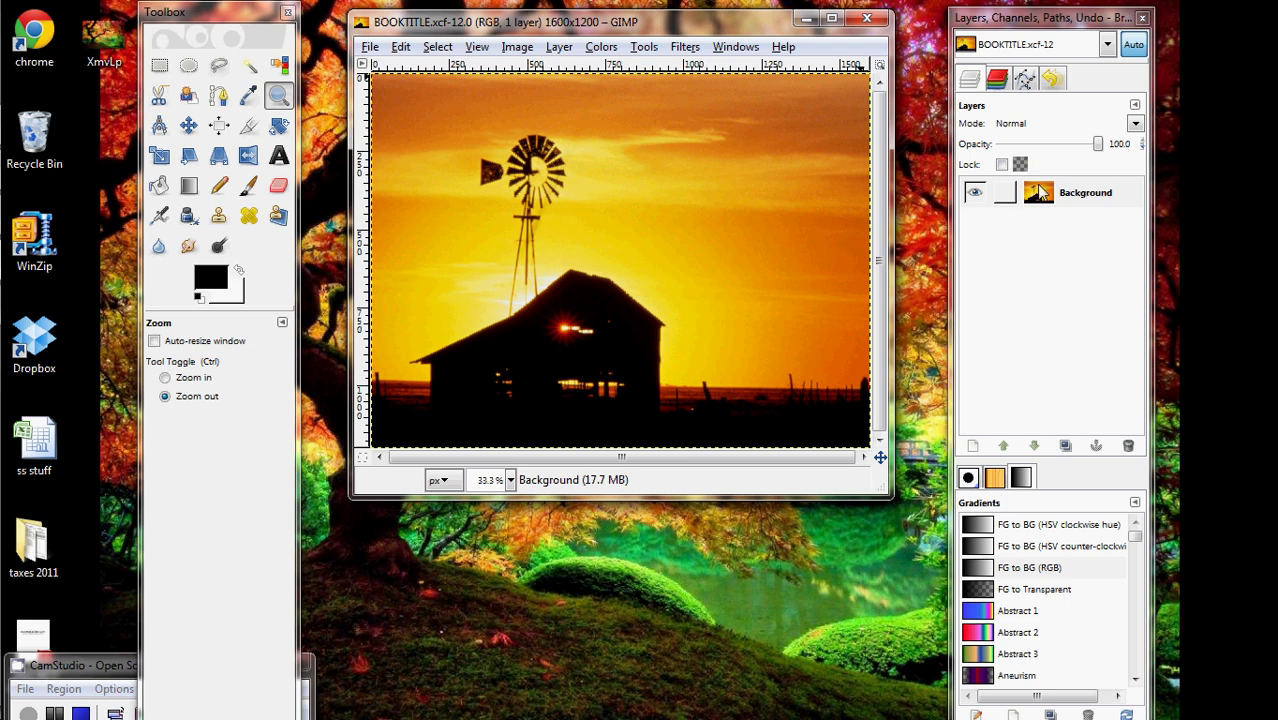
pyautogui.click(1134, 46)
# Step: Scale the photo layer proportionally from 1600 × 1200 to 2000 × 1500 pixels
pyautogui.click(559, 47)
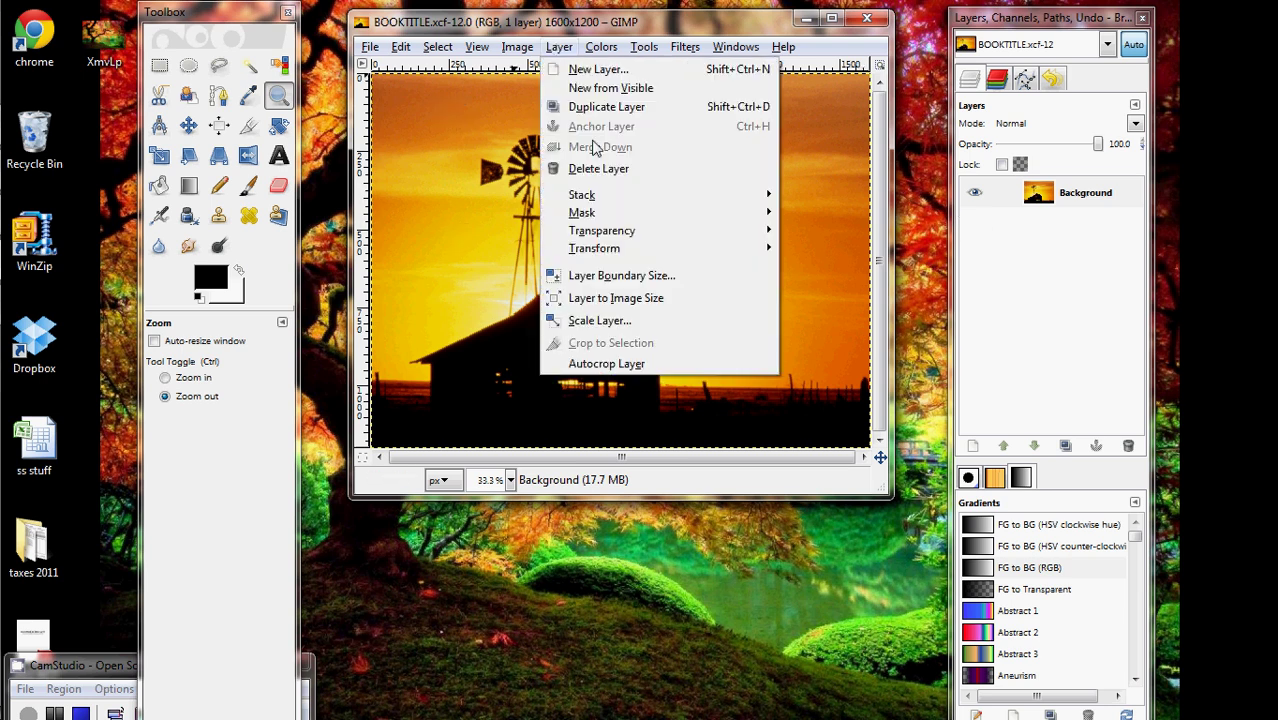
pyautogui.click(600, 320)
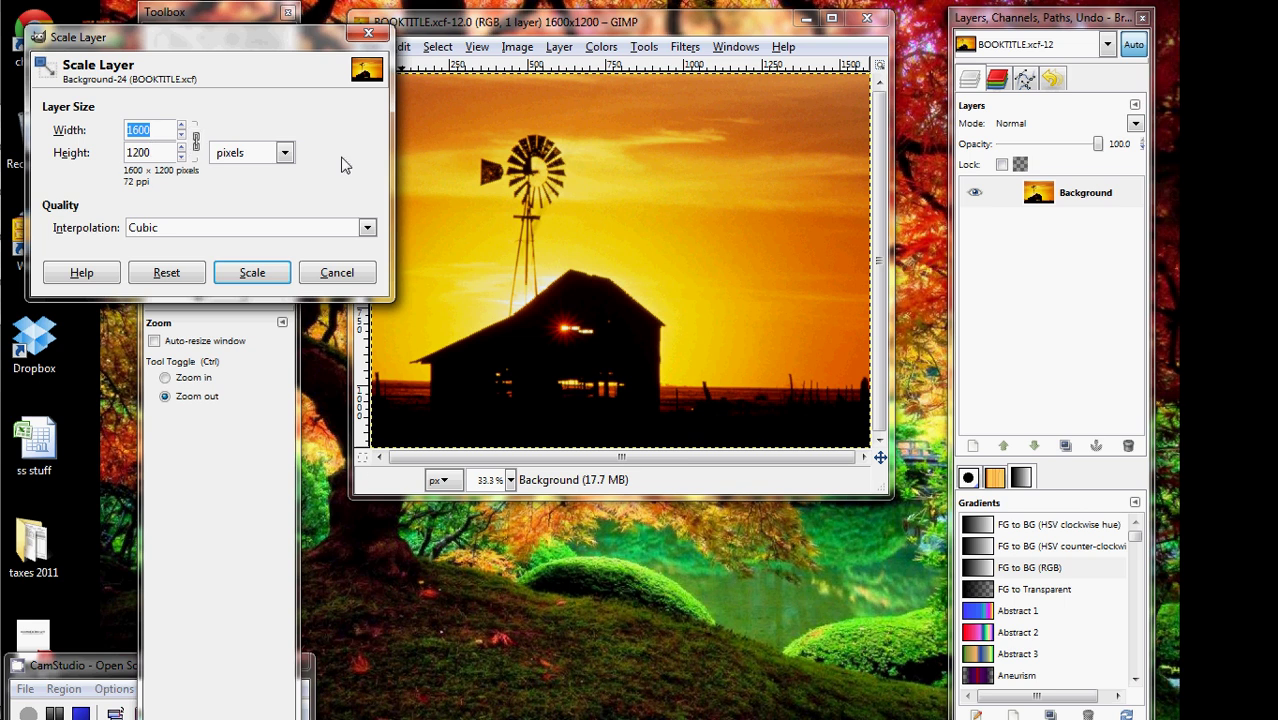
pyautogui.click(196, 145)
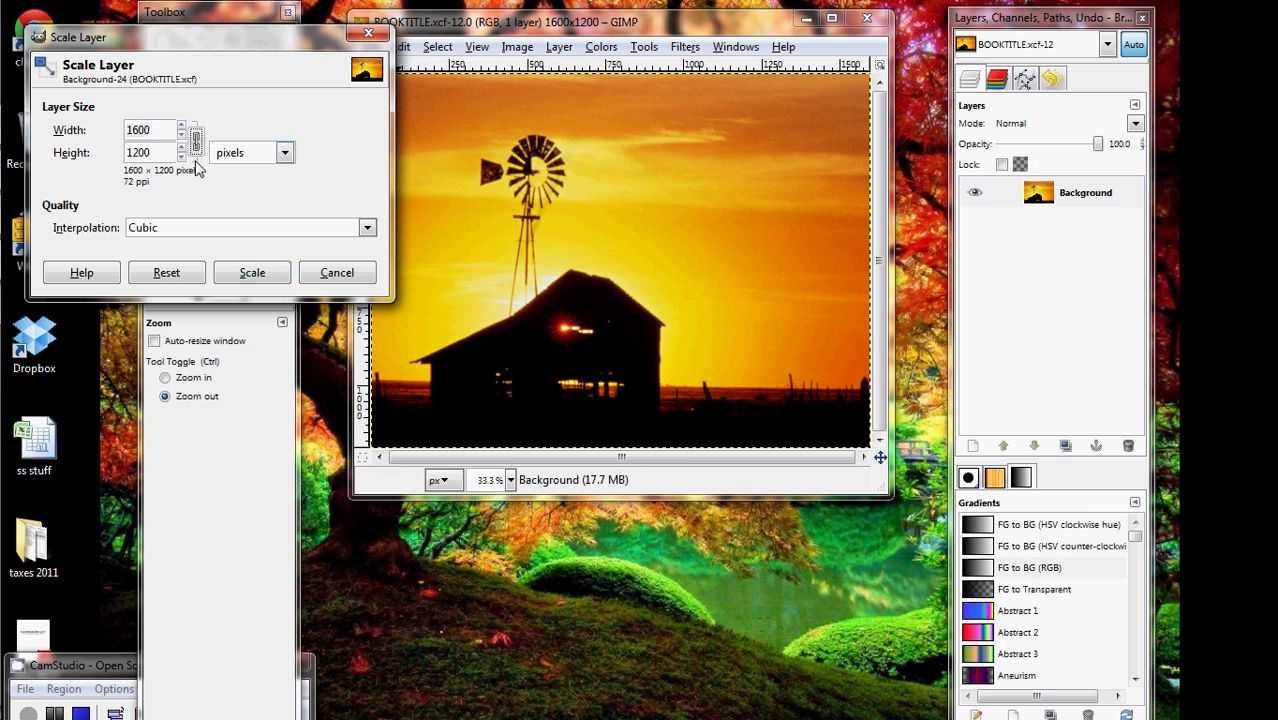
pyautogui.moveTo(160, 130); pyautogui.dragTo(90, 131)
pyautogui.write('20')
pyautogui.click(141, 152)
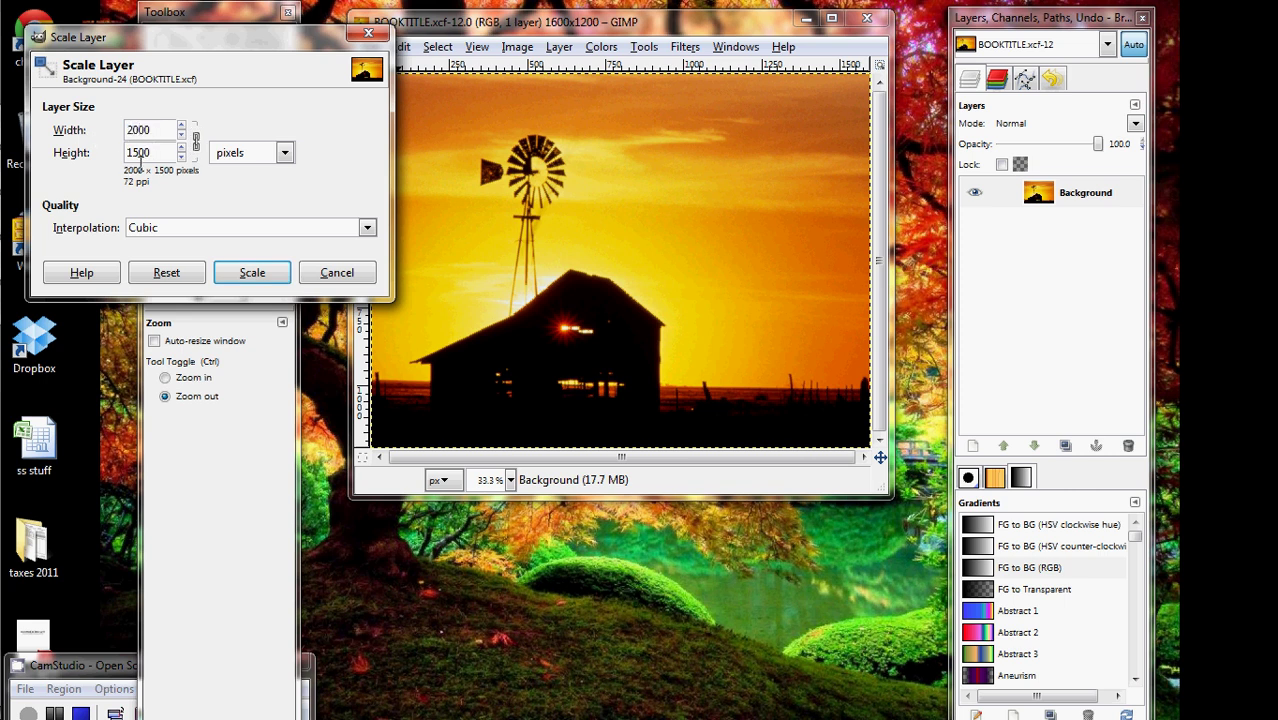
pyautogui.click(240, 274)
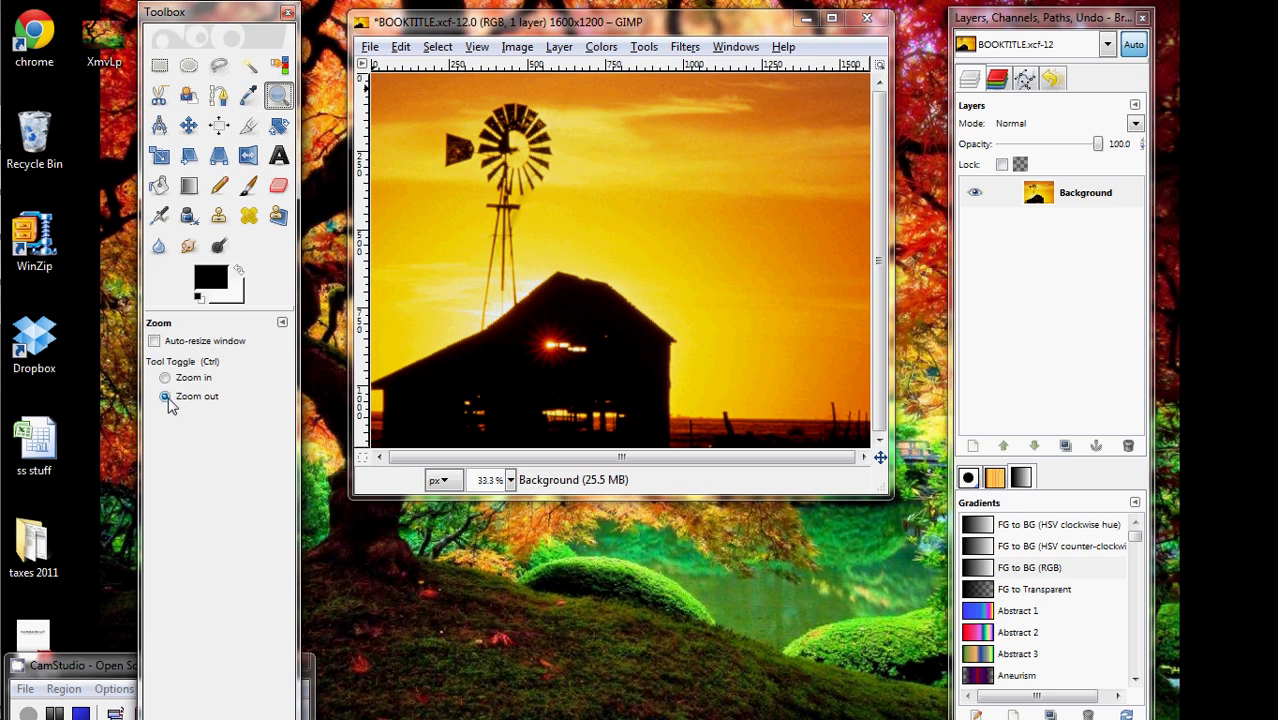
# Step: Zoom out twice and enlarge the image window to show the whole 2000 × 1500 layer
pyautogui.click(566, 290)
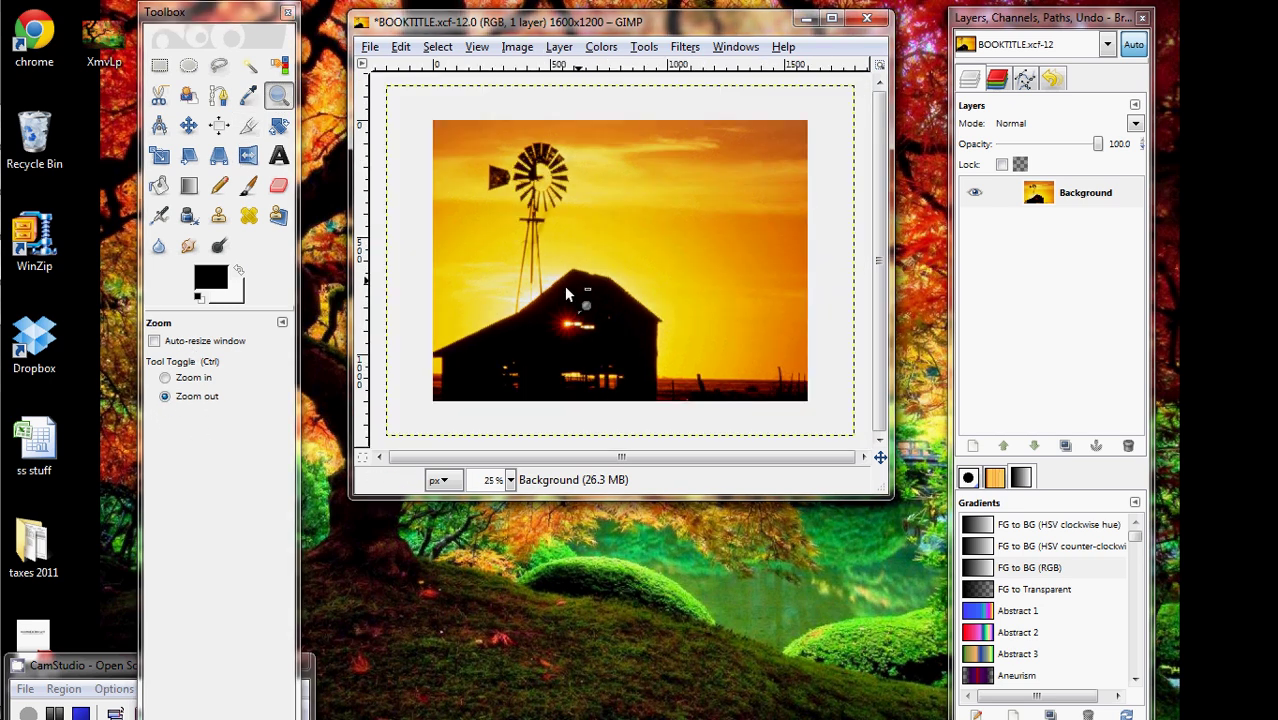
pyautogui.click(564, 286)
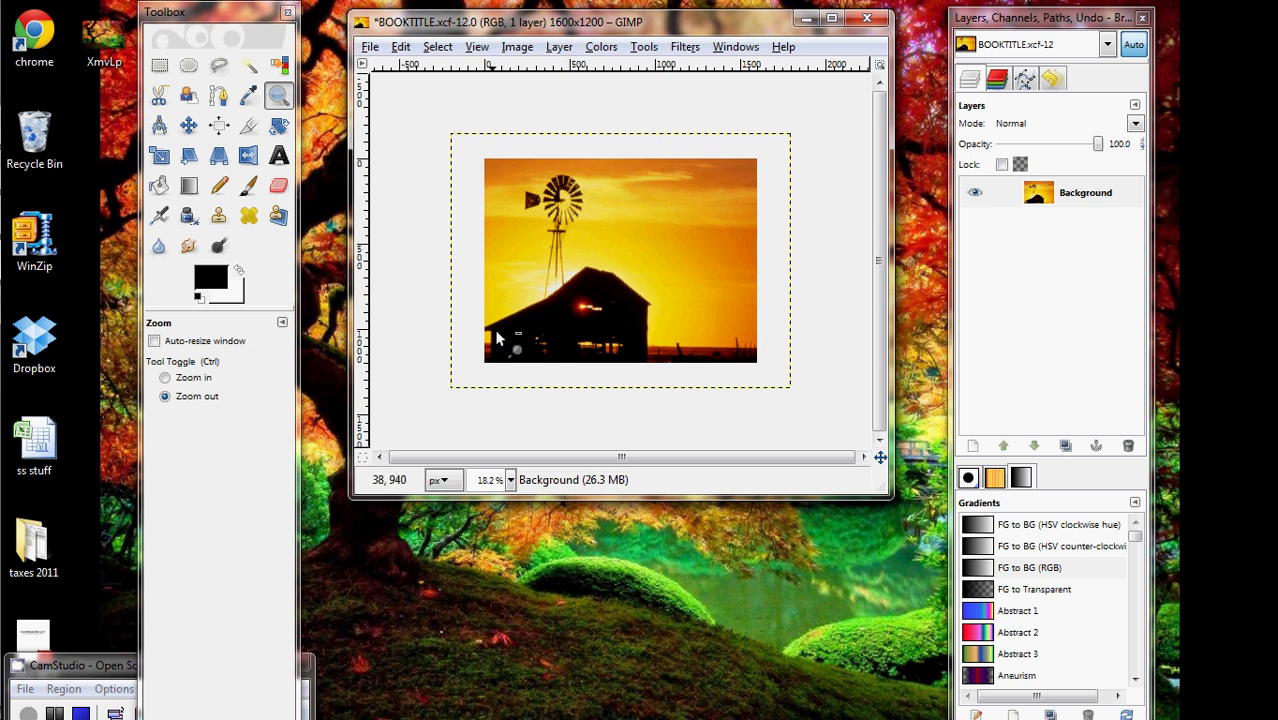
pyautogui.moveTo(884, 493); pyautogui.dragTo(903, 697)
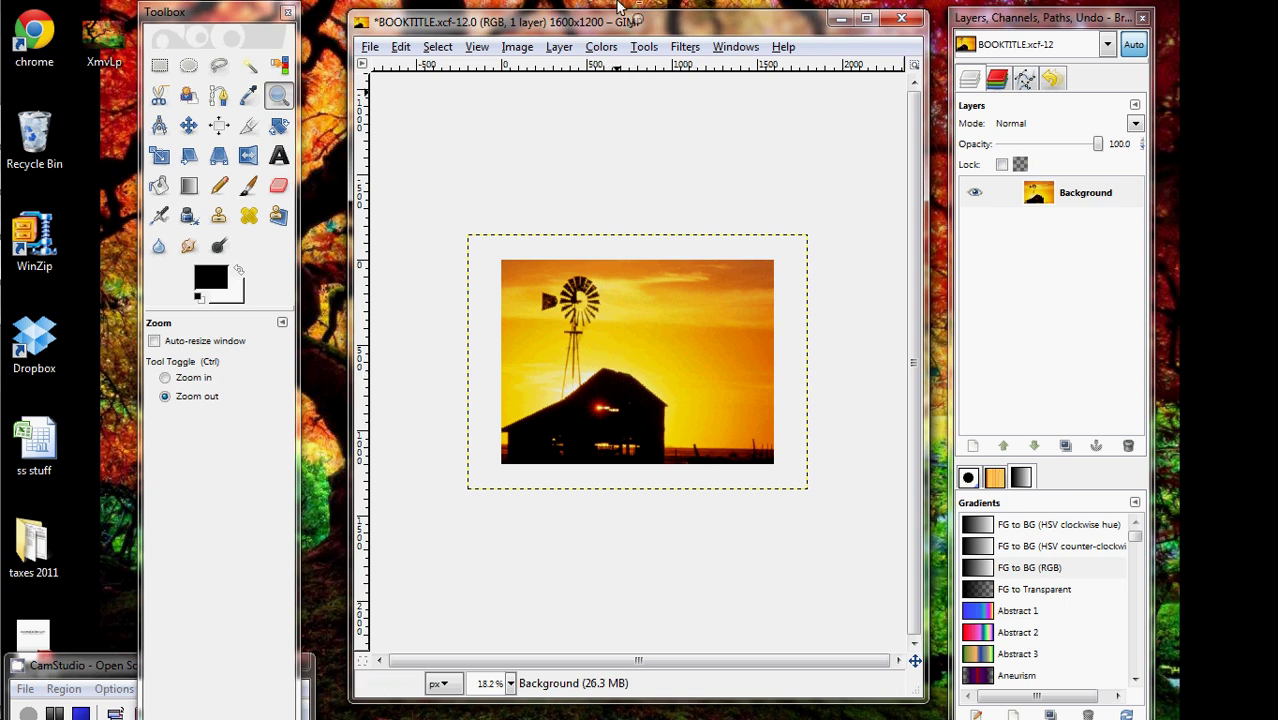
# Step: Resize the BOOKTITLE canvas to 2000 × 3000 pixels
pyautogui.click(518, 47)
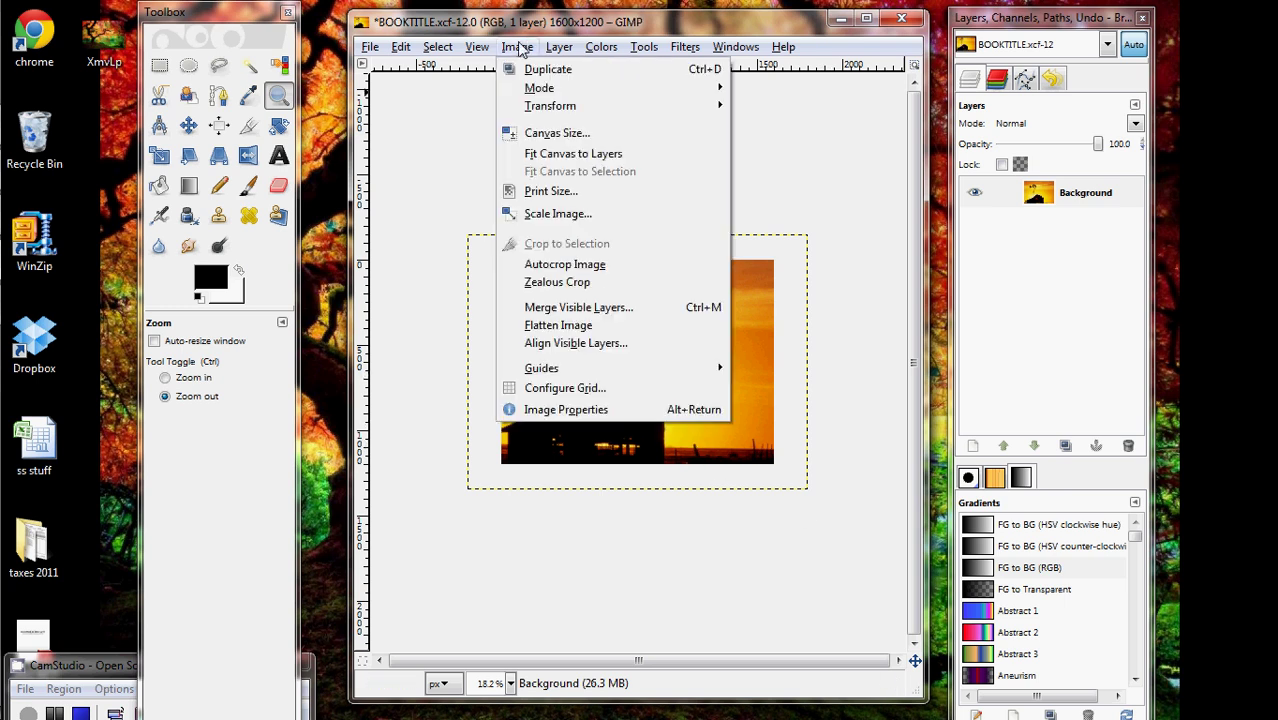
pyautogui.click(546, 140)
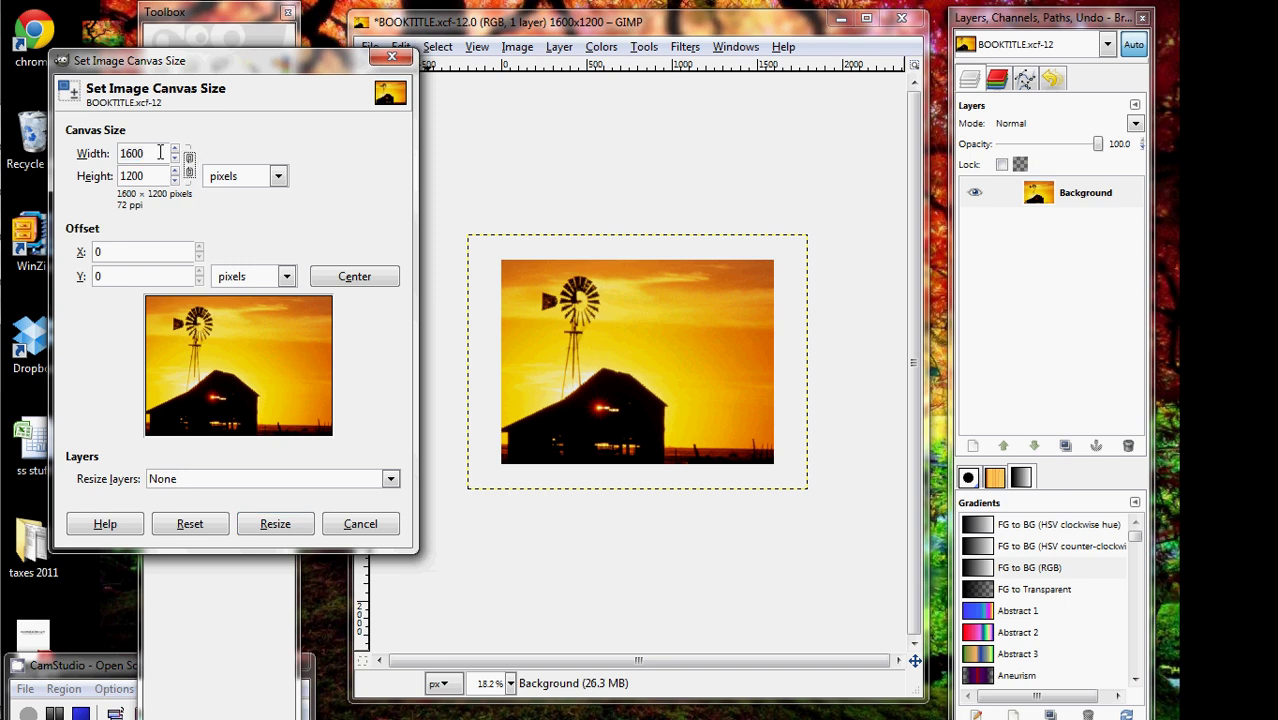
pyautogui.write('2000')
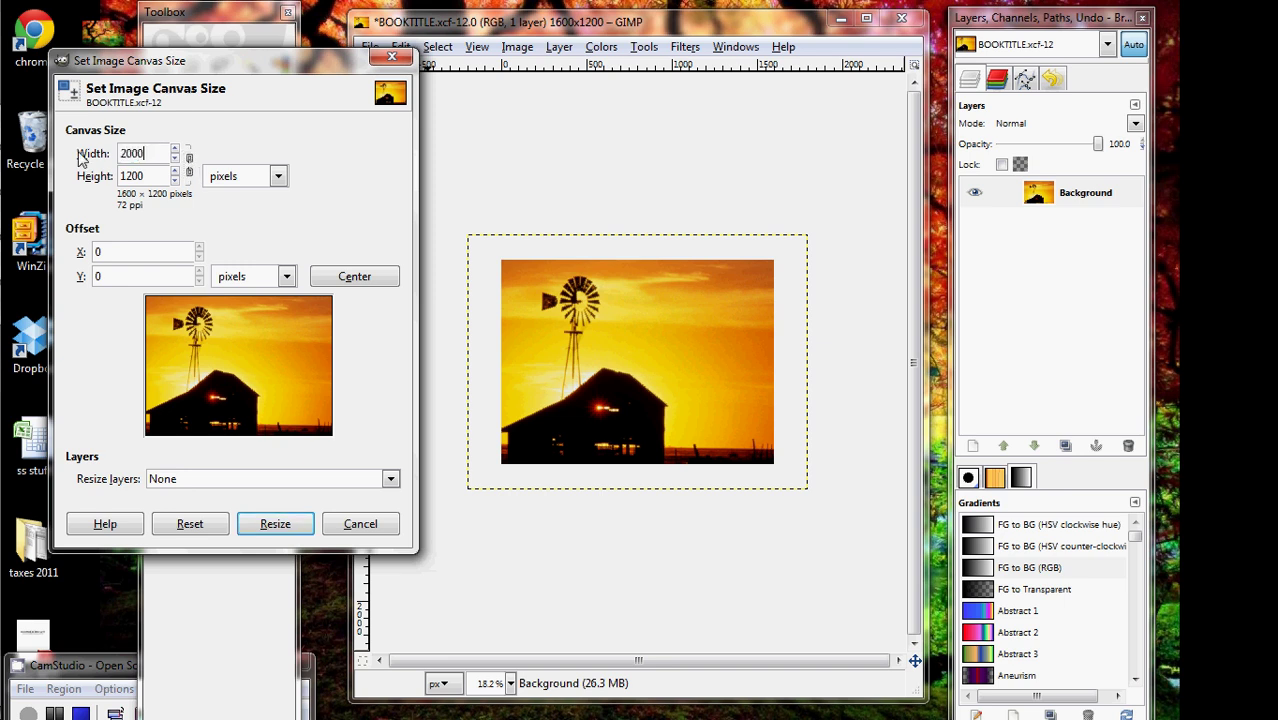
pyautogui.doubleClick(145, 176)
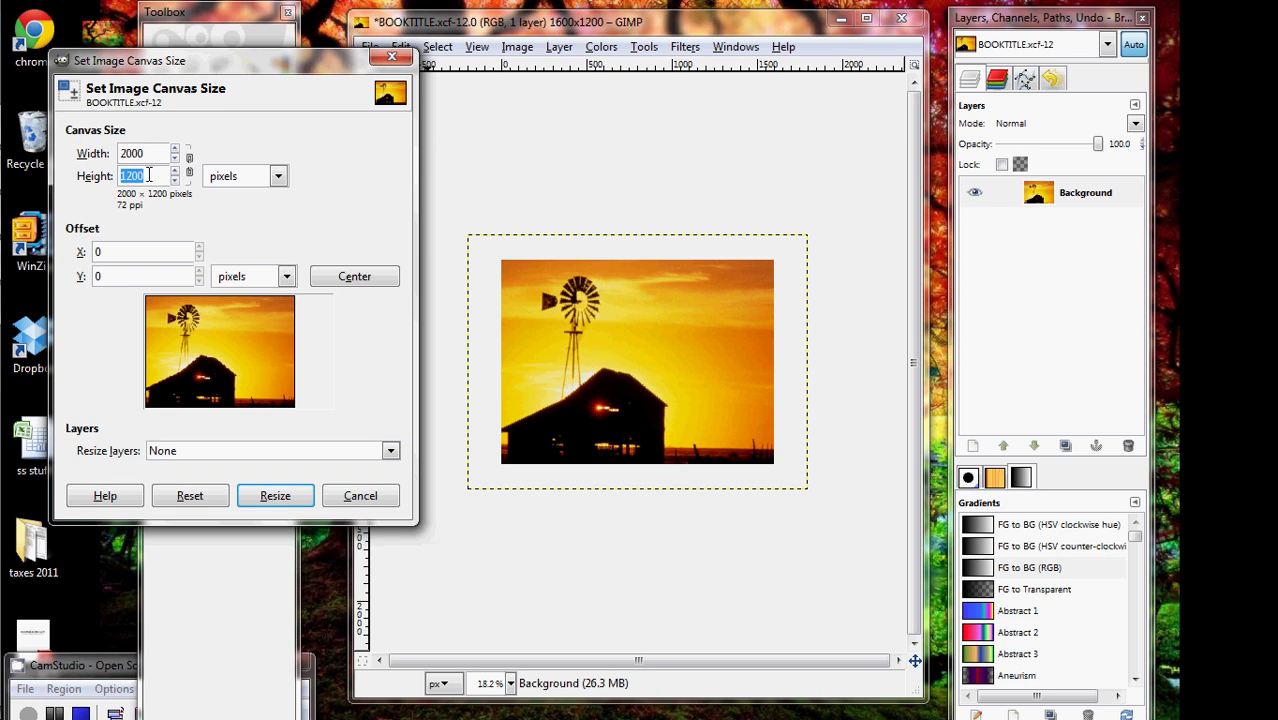
pyautogui.write('30')
pyautogui.click(149, 155)
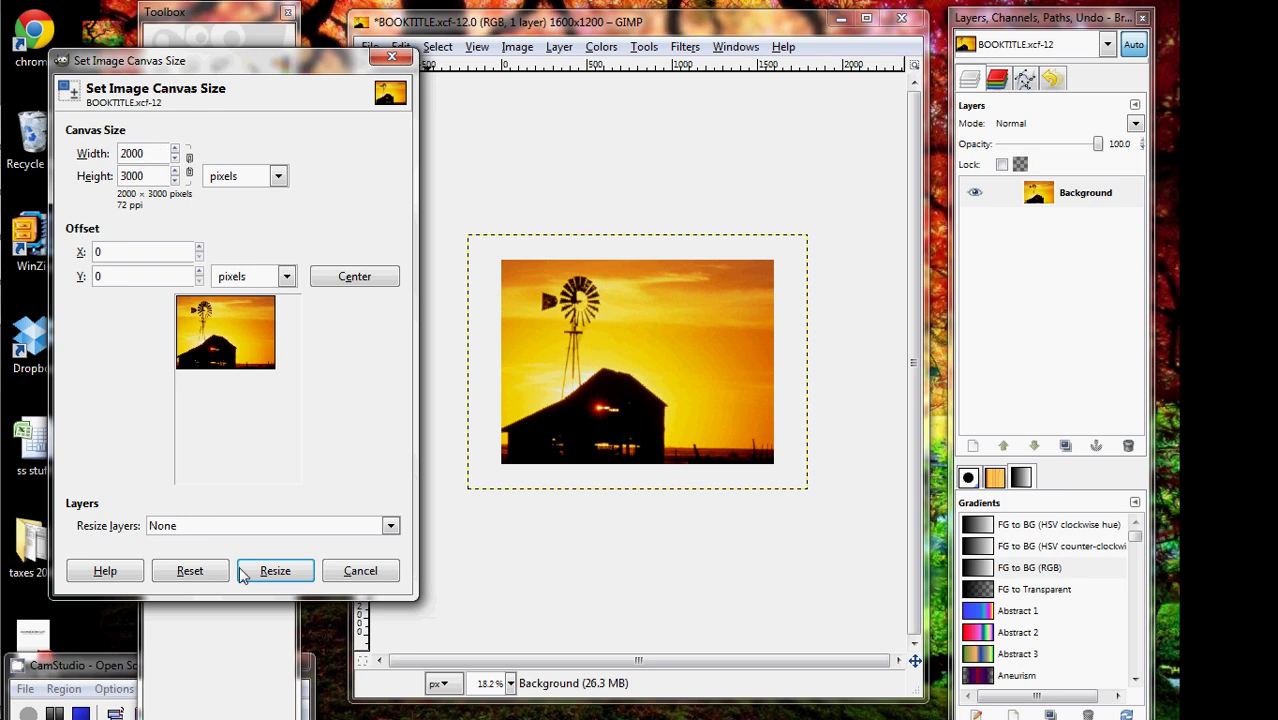
pyautogui.click(272, 572)
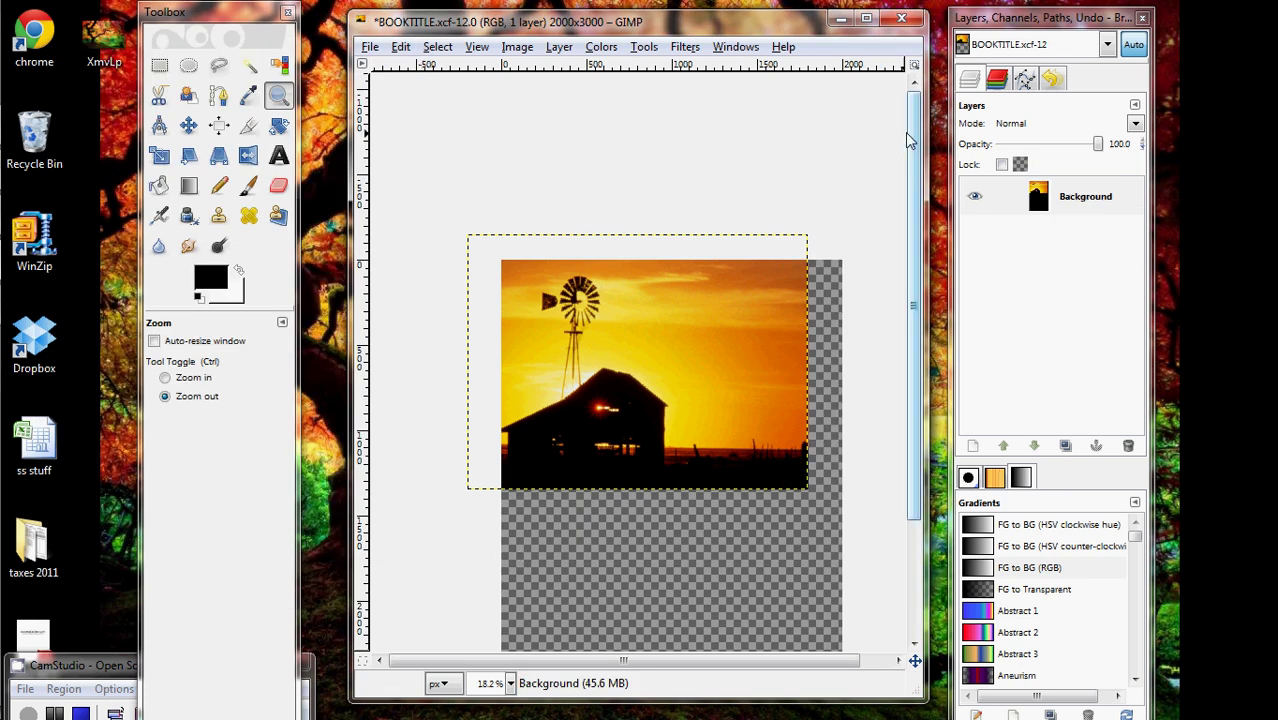
# Step: Move the sunset photo layer down toward the middle of the tall canvas
pyautogui.moveTo(910, 141); pyautogui.dragTo(915, 188)
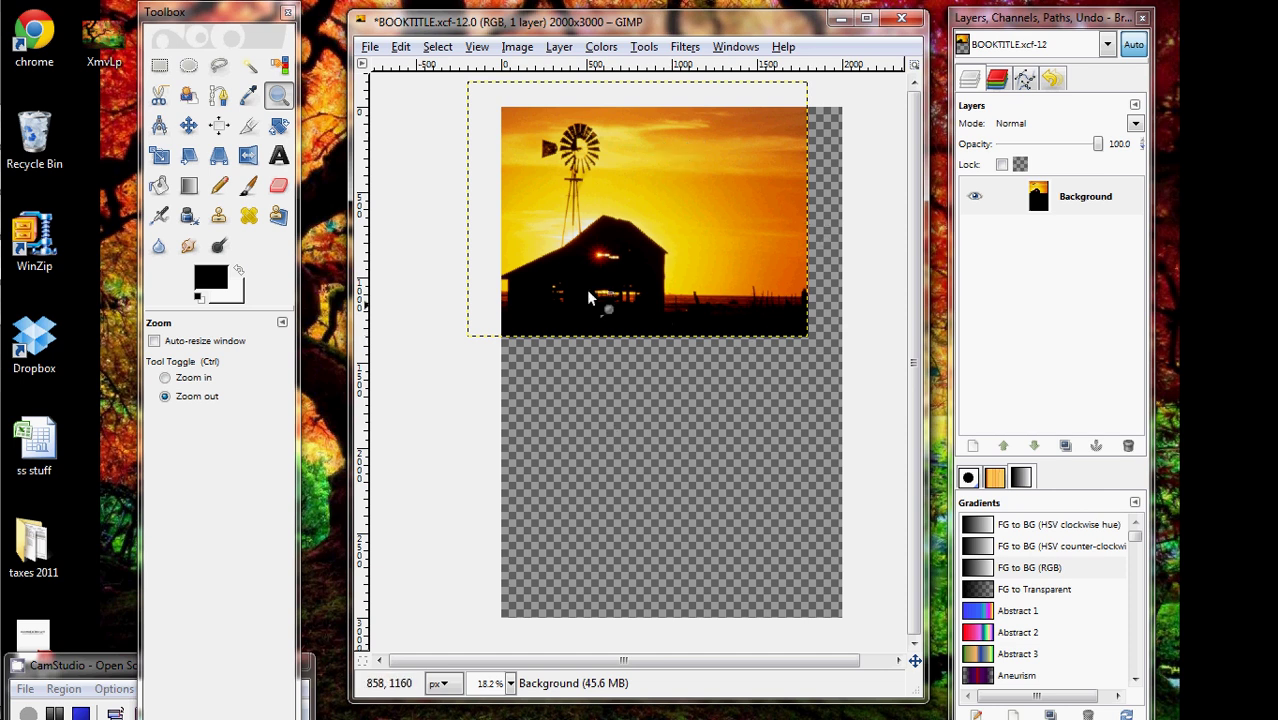
pyautogui.click(189, 126)
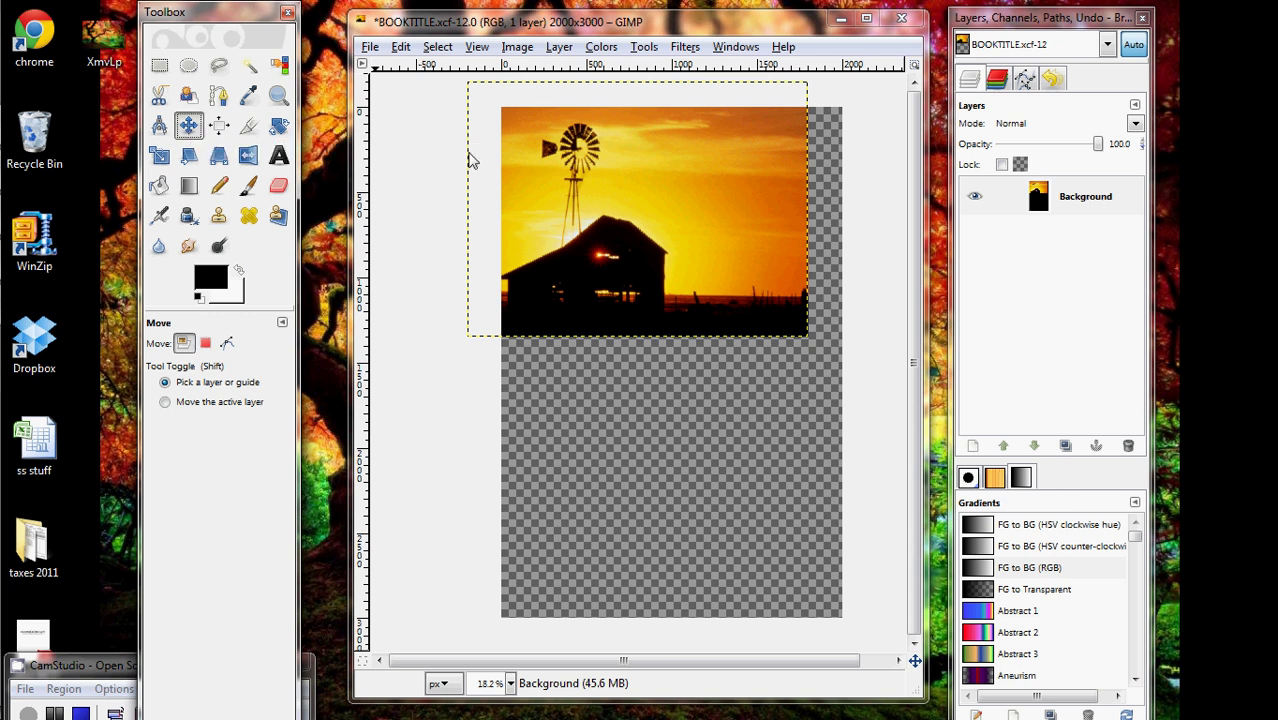
pyautogui.moveTo(596, 160); pyautogui.dragTo(614, 245)
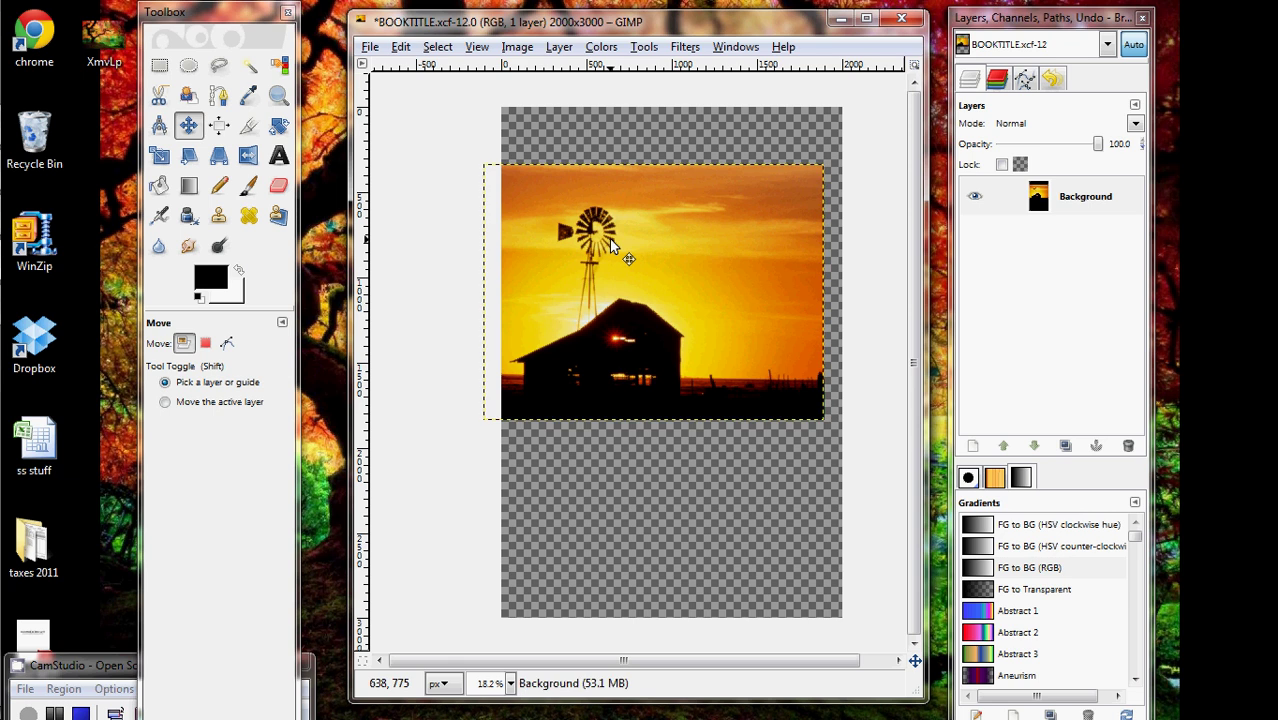
pyautogui.click(220, 127)
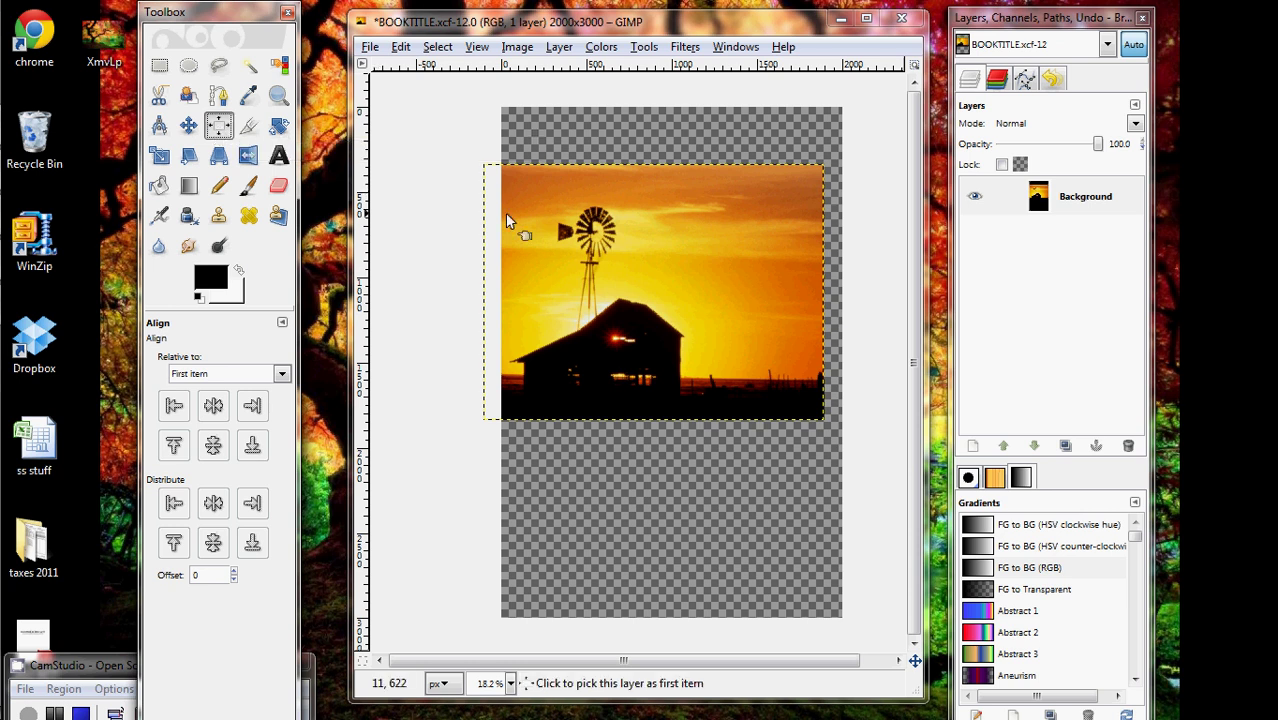
# Step: Centre the photo layer horizontally and align its bottom edge with the canvas bottom
pyautogui.click(553, 235)
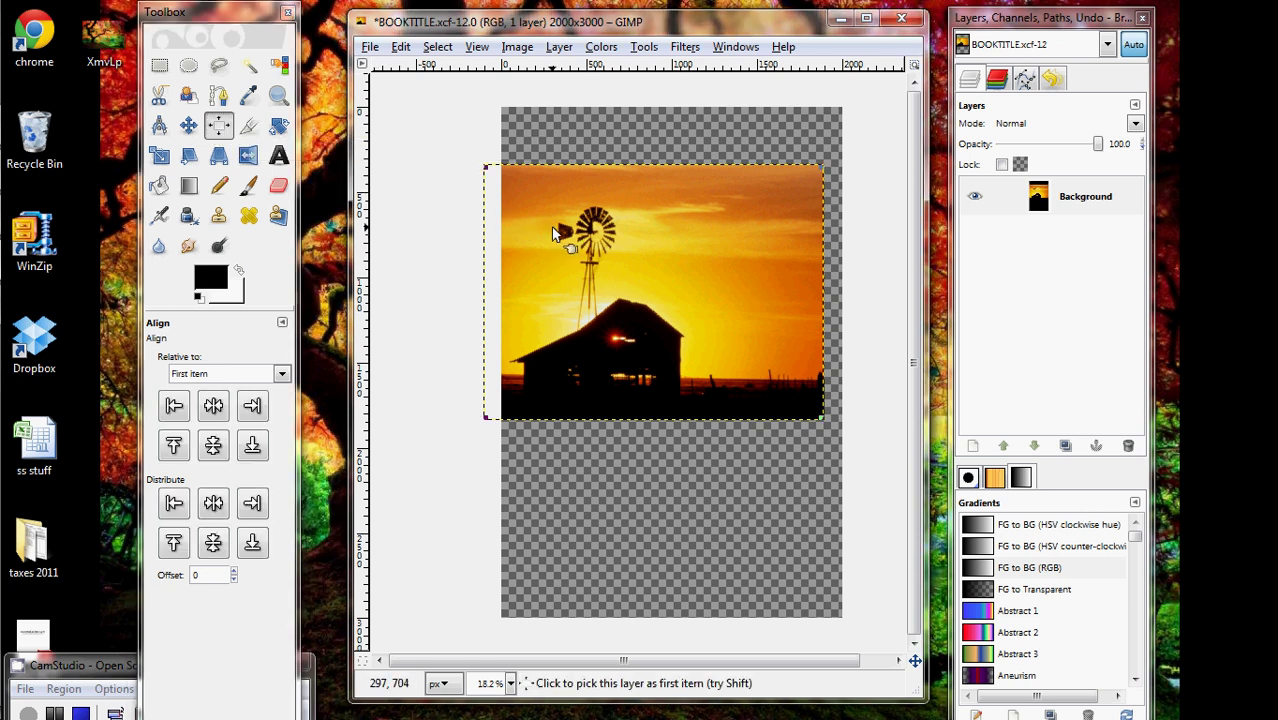
pyautogui.click(175, 450)
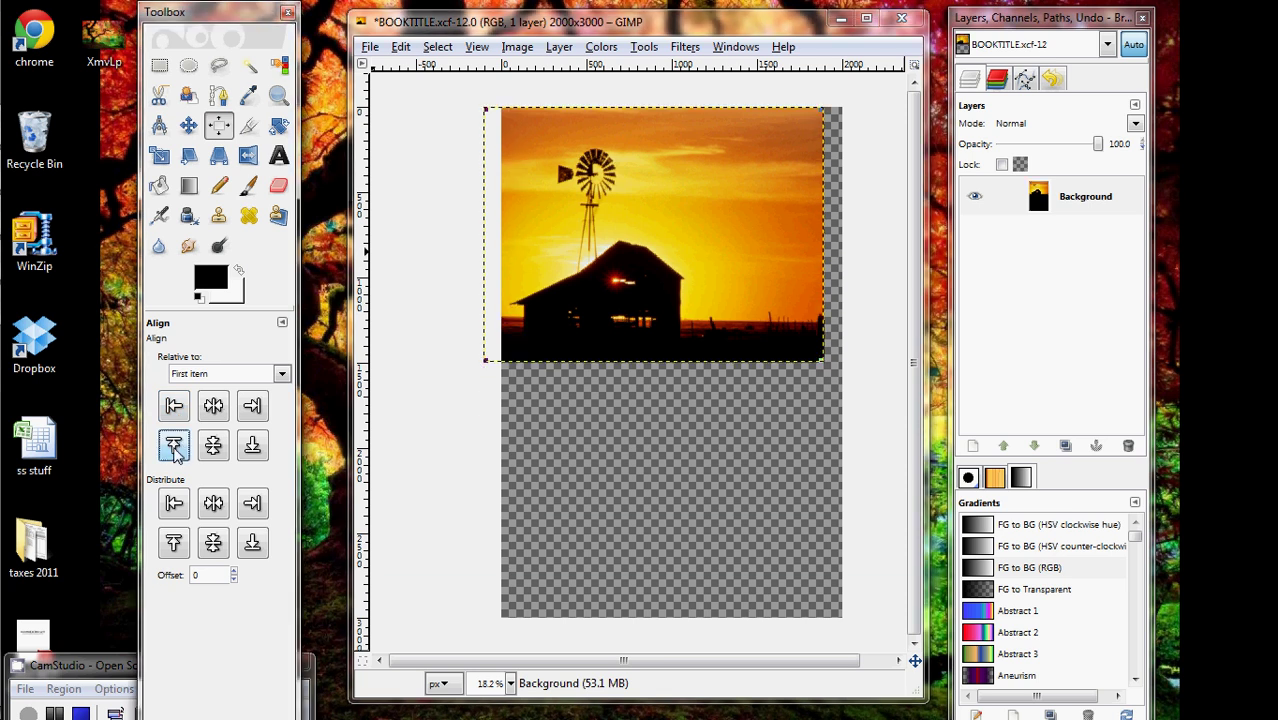
pyautogui.click(254, 447)
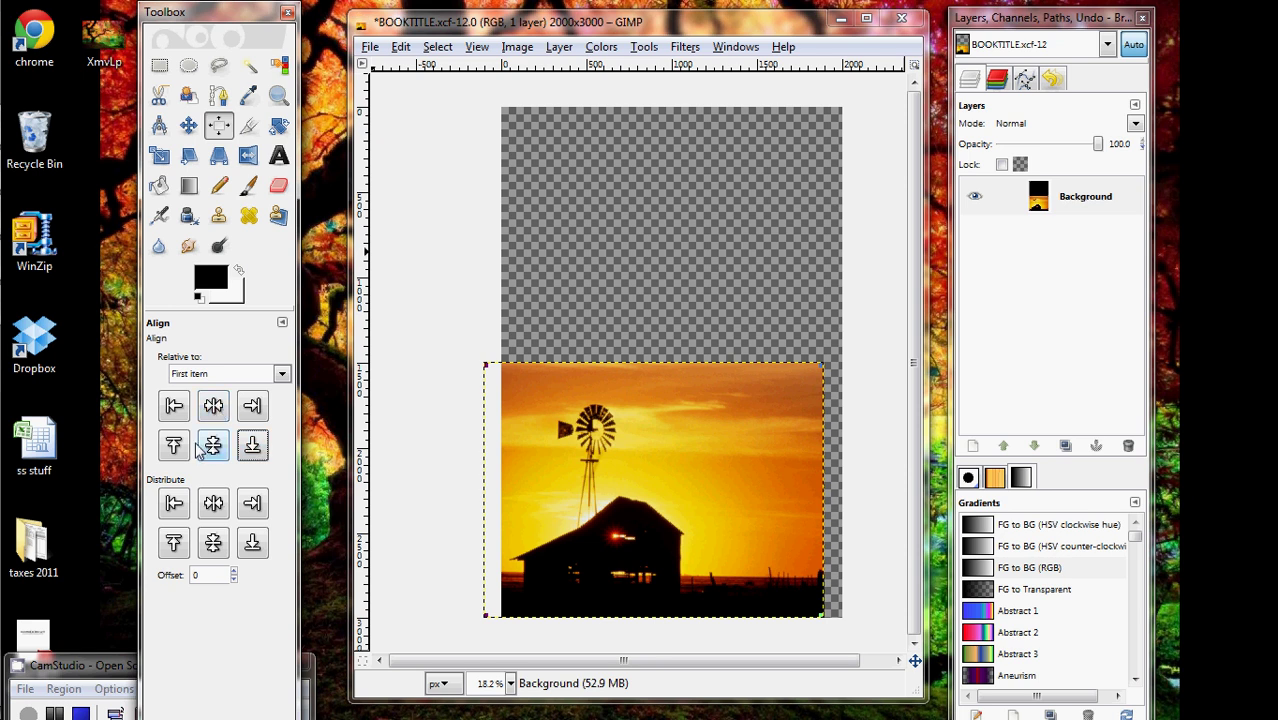
pyautogui.click(213, 447)
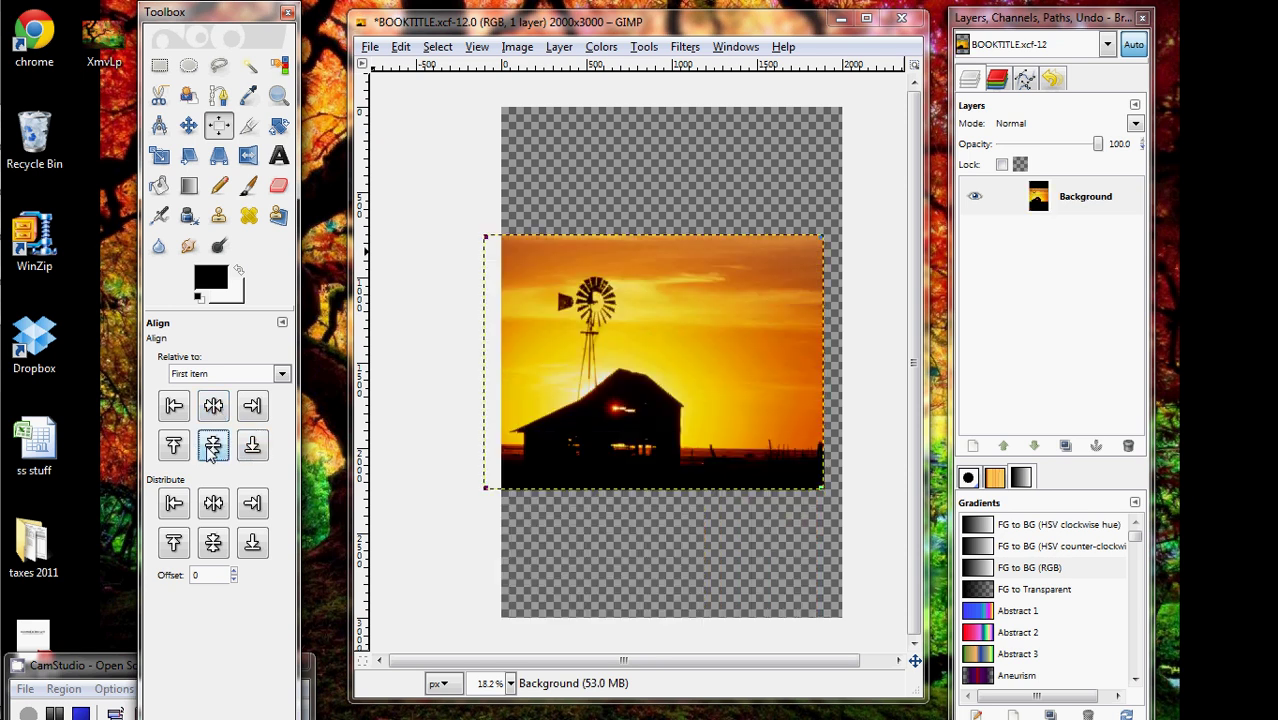
pyautogui.click(212, 410)
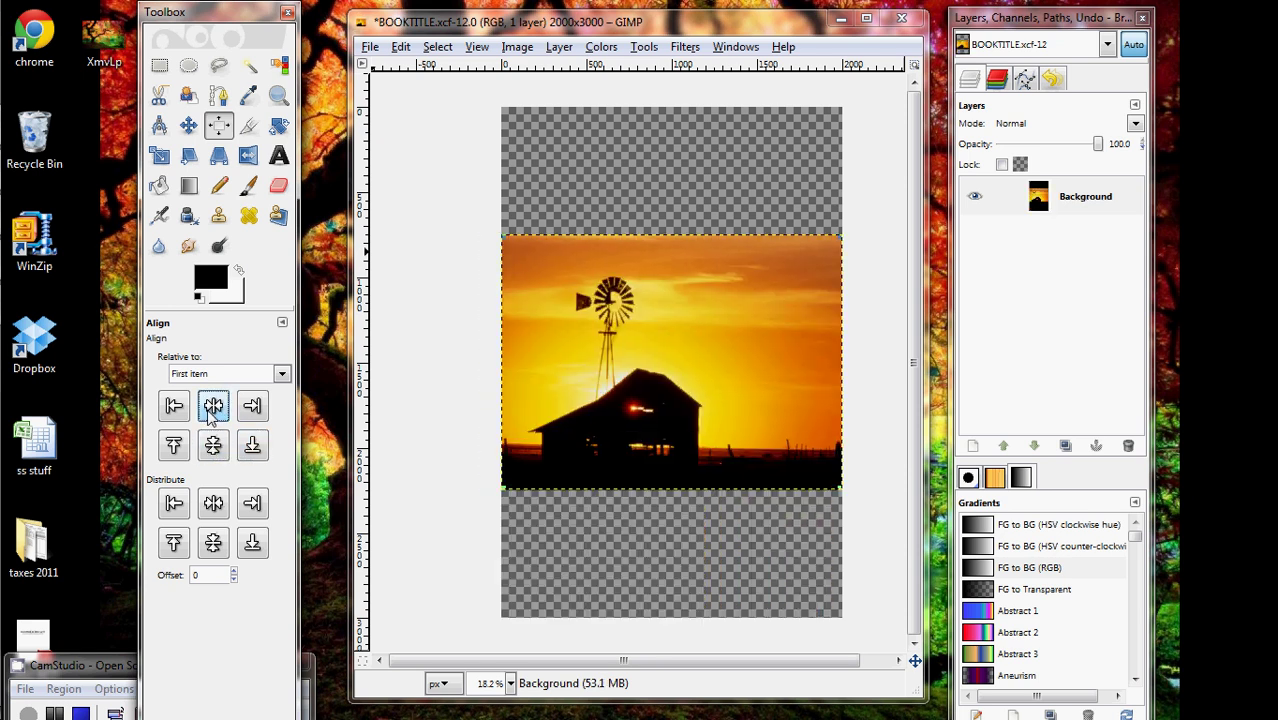
pyautogui.click(253, 447)
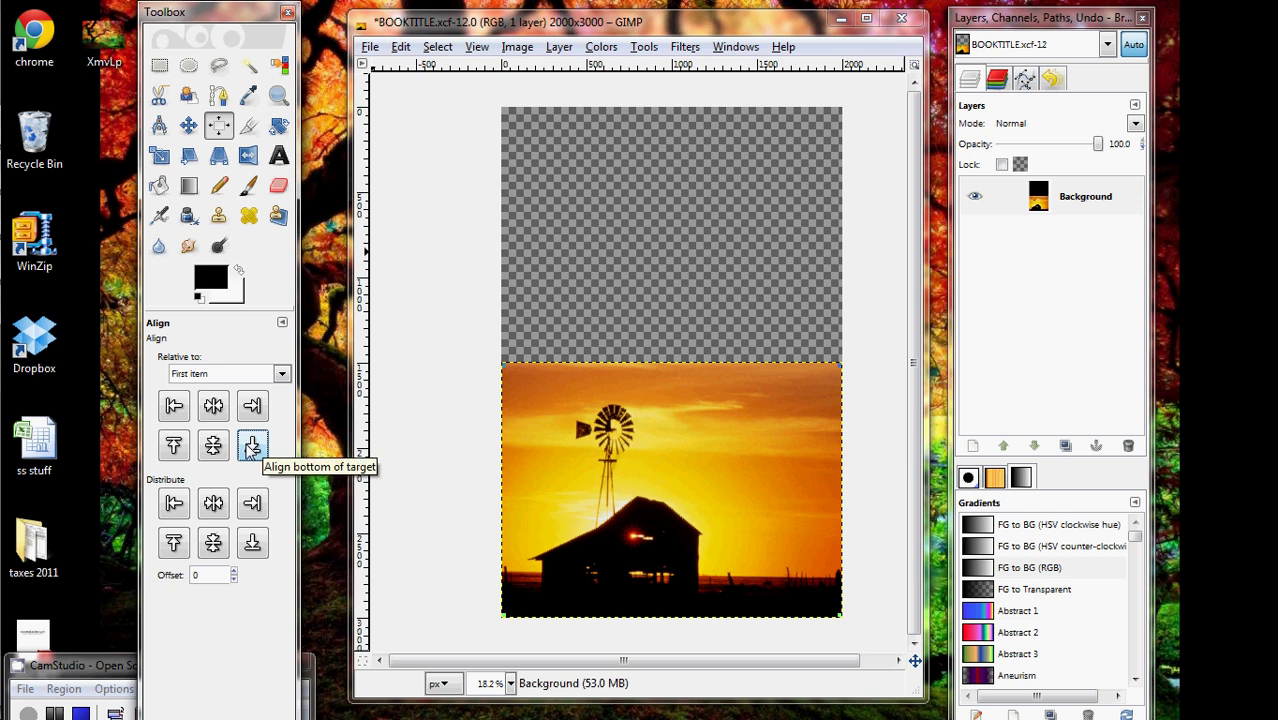
pyautogui.click(252, 448)
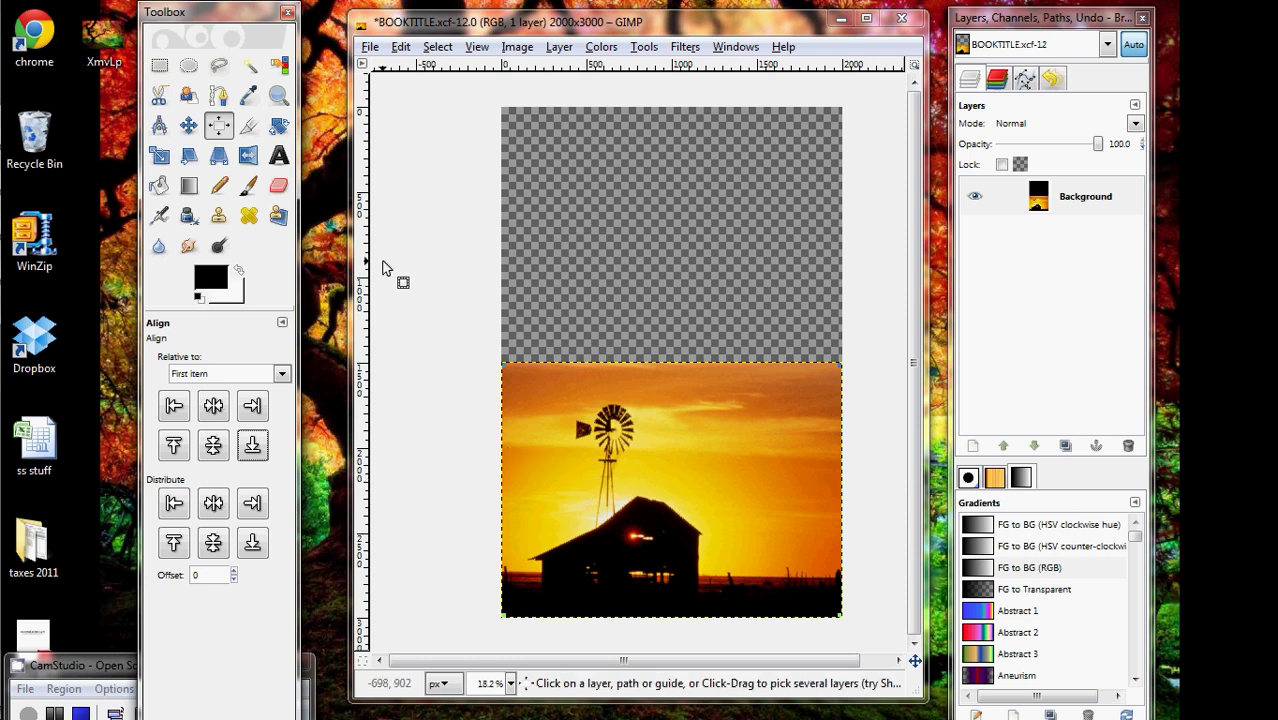
pyautogui.click(1018, 194)
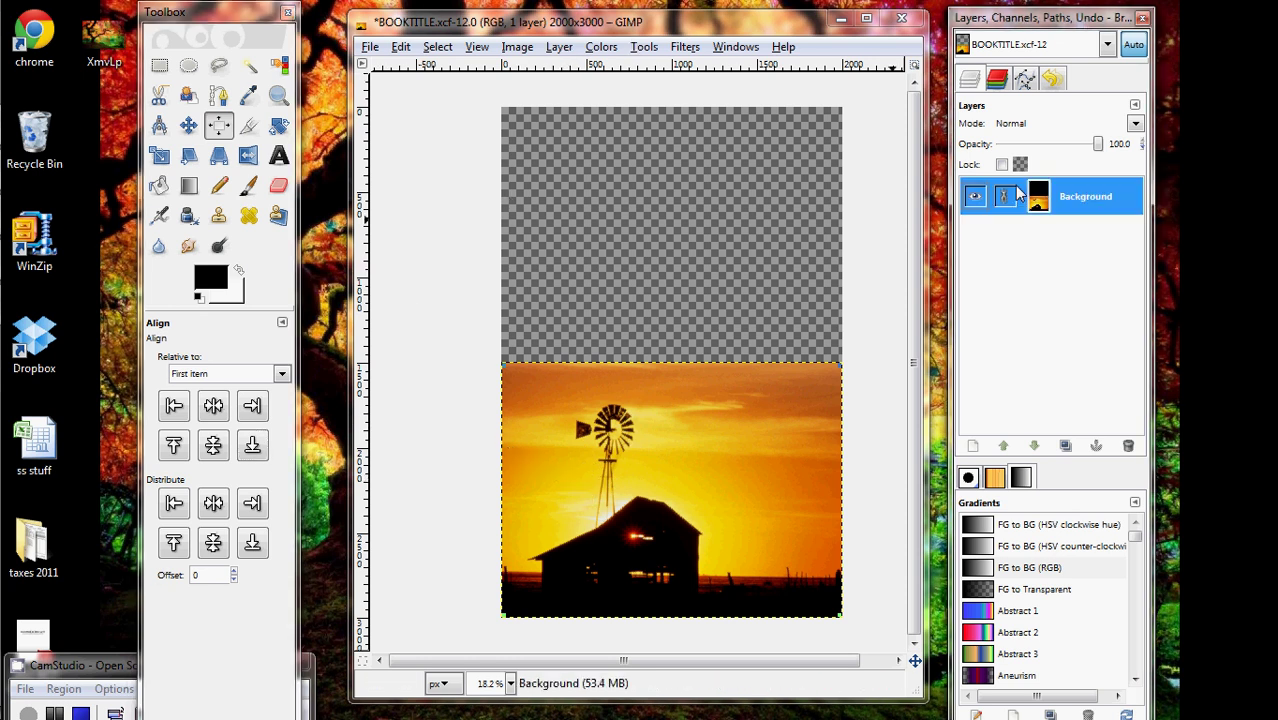
pyautogui.click(560, 47)
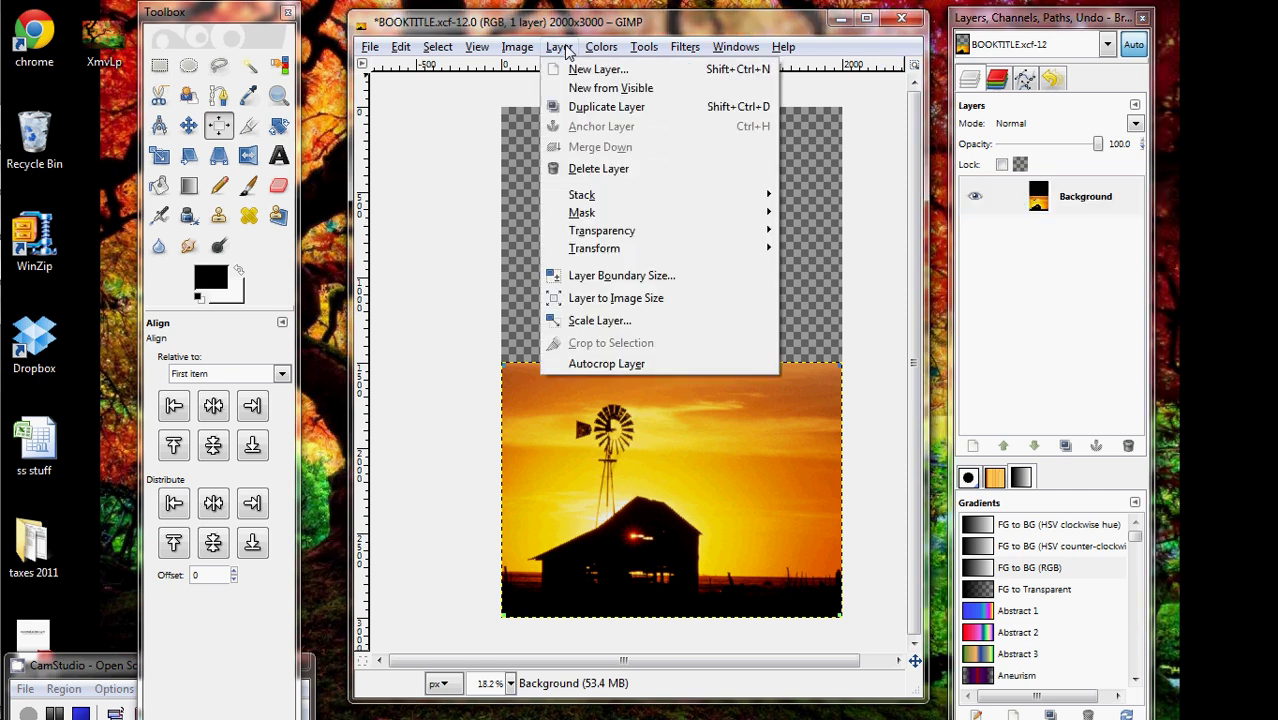
pyautogui.moveTo(601, 47)
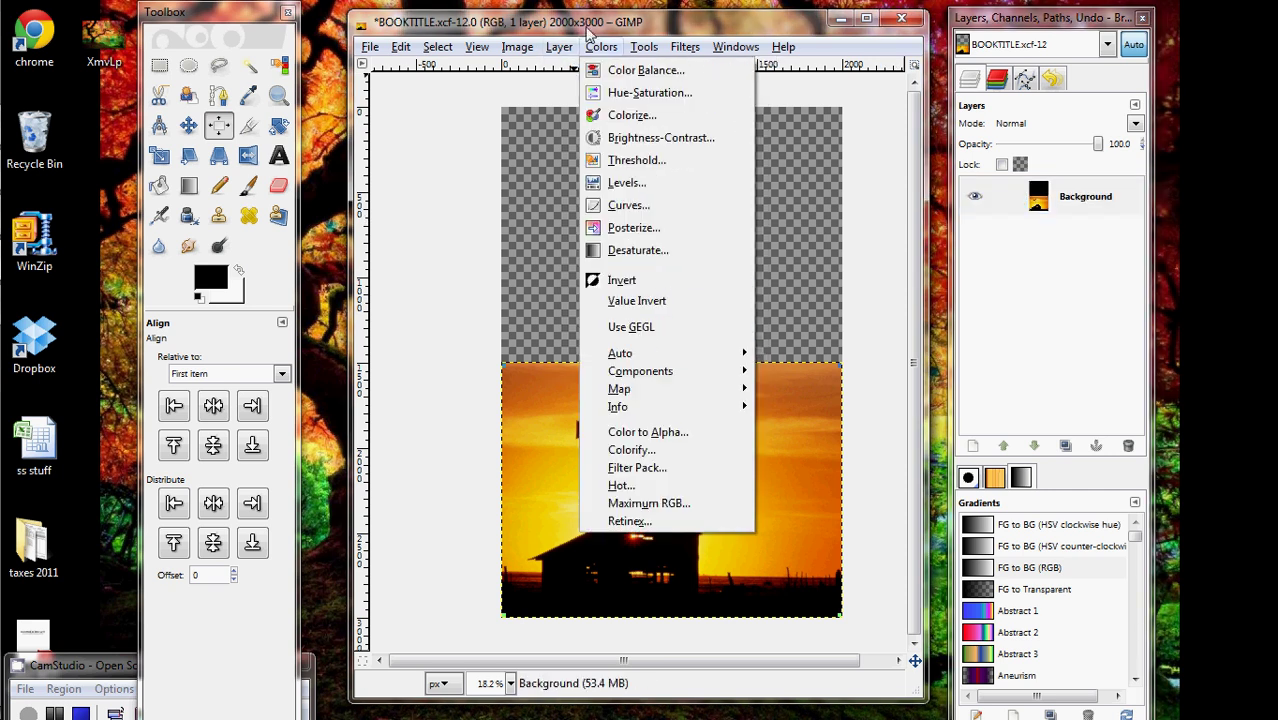
pyautogui.click(590, 22)
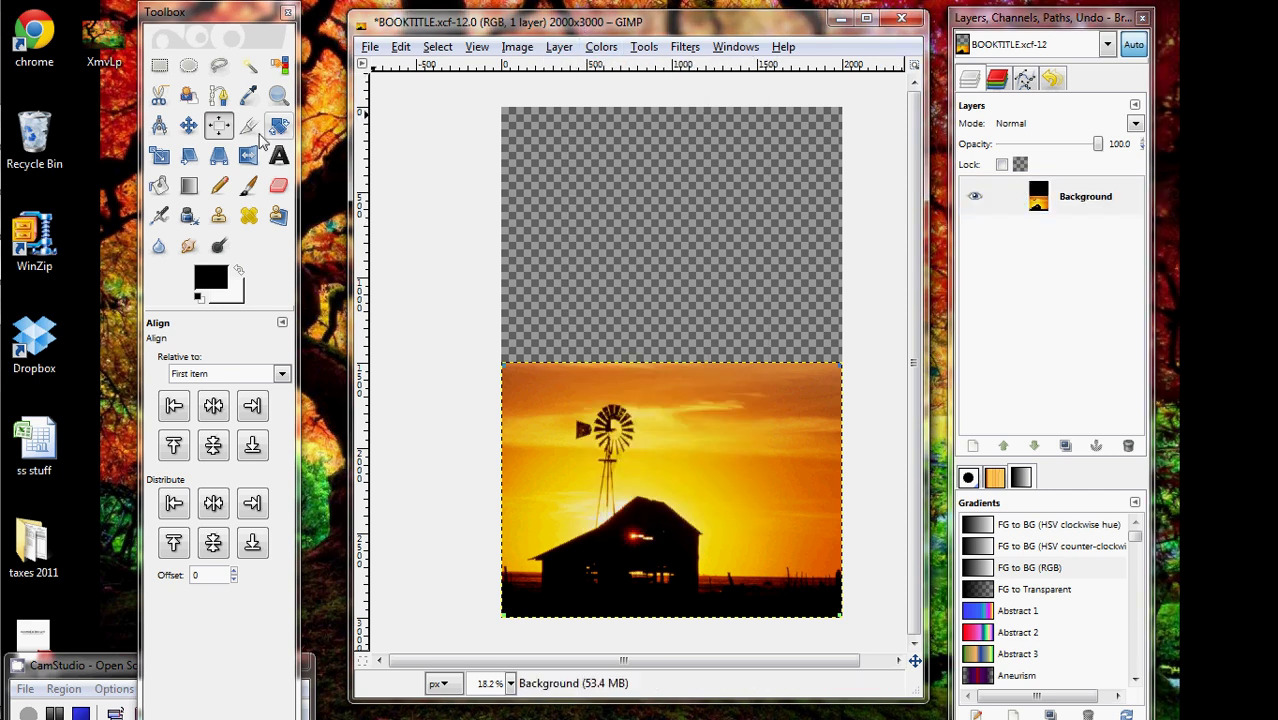
pyautogui.click(159, 156)
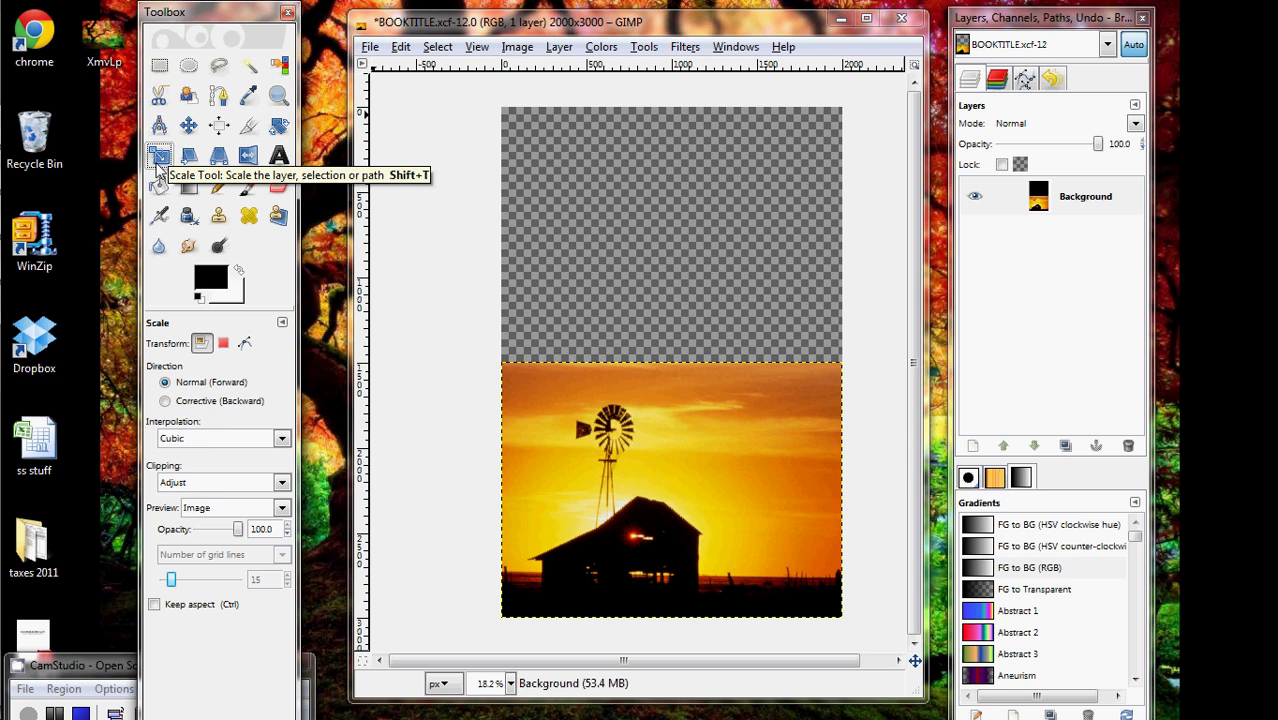
pyautogui.click(610, 412)
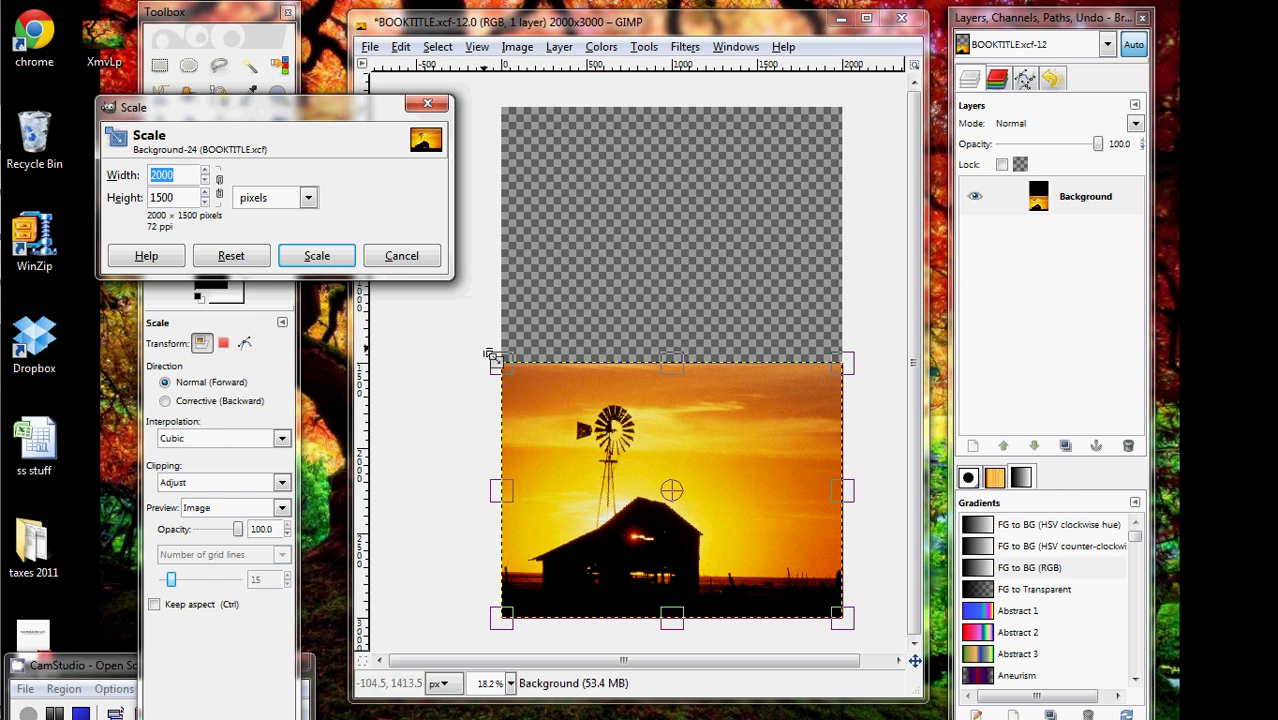
pyautogui.click(220, 186)
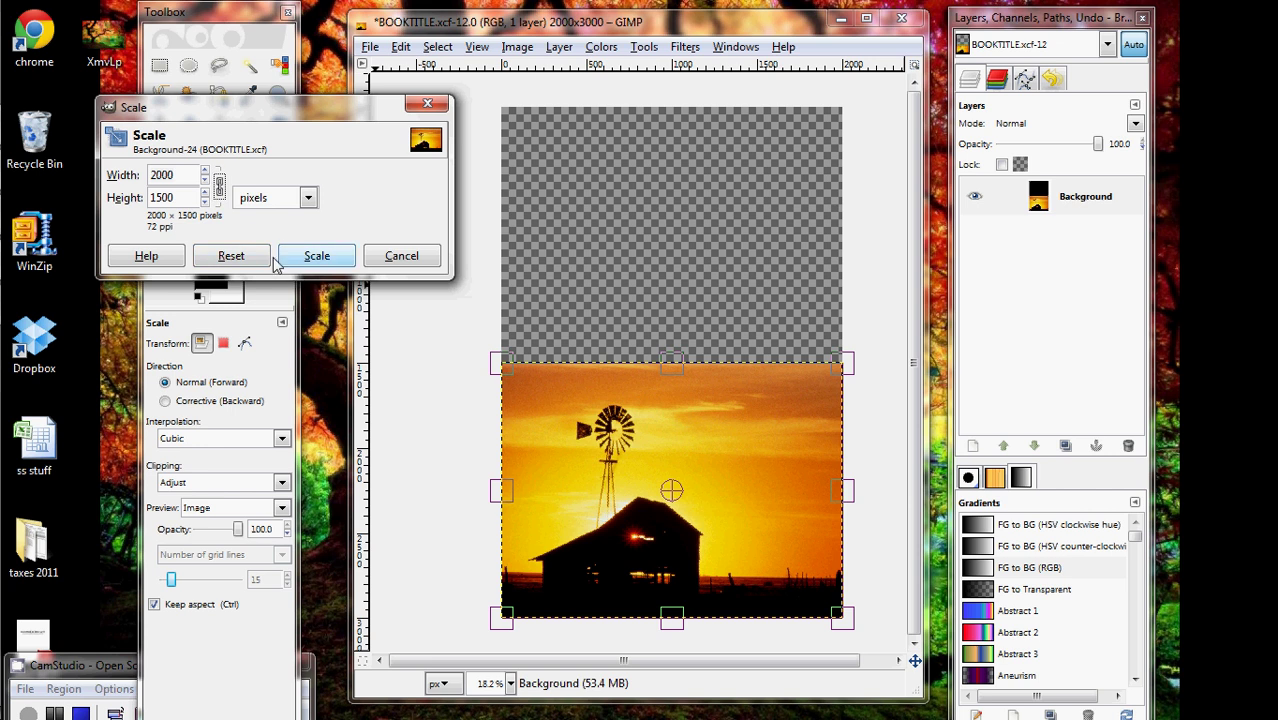
pyautogui.moveTo(670, 365)
pyautogui.mouseDown()
pyautogui.moveTo(670, 185)
pyautogui.moveTo(672, 362)
pyautogui.mouseUp()
pyautogui.click(220, 189)
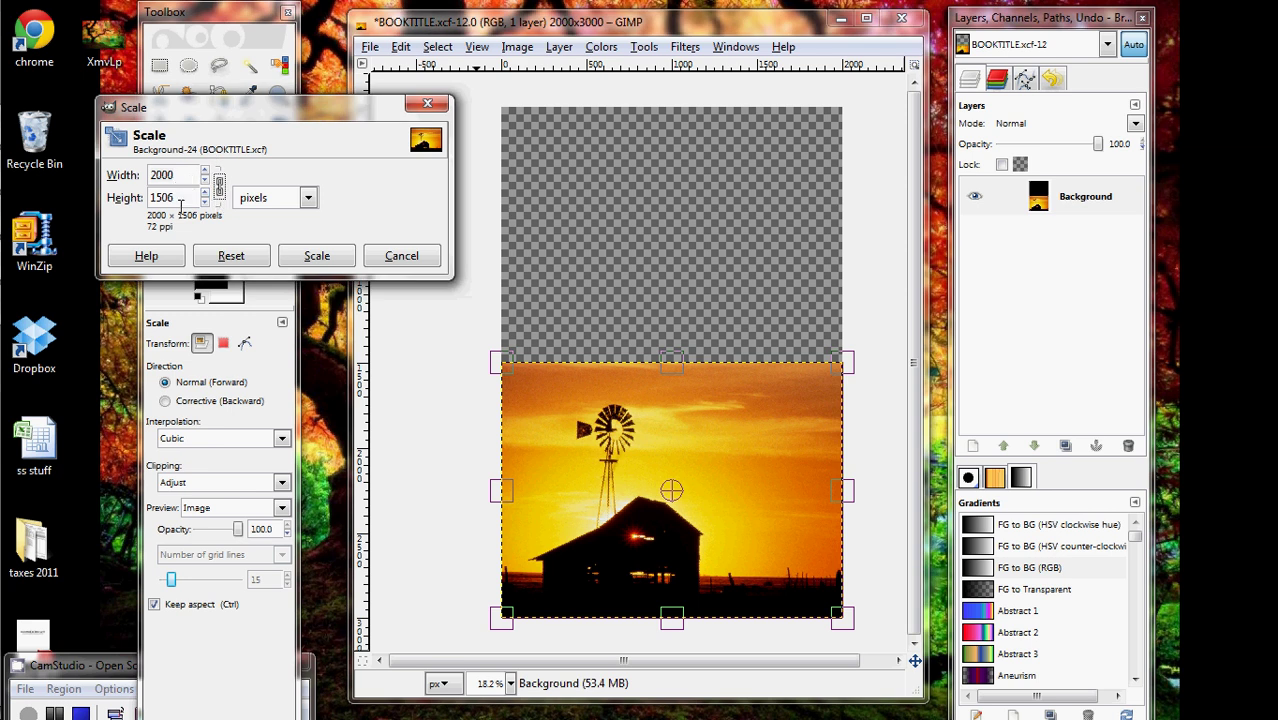
pyautogui.moveTo(502, 365); pyautogui.dragTo(545, 366)
pyautogui.click(403, 258)
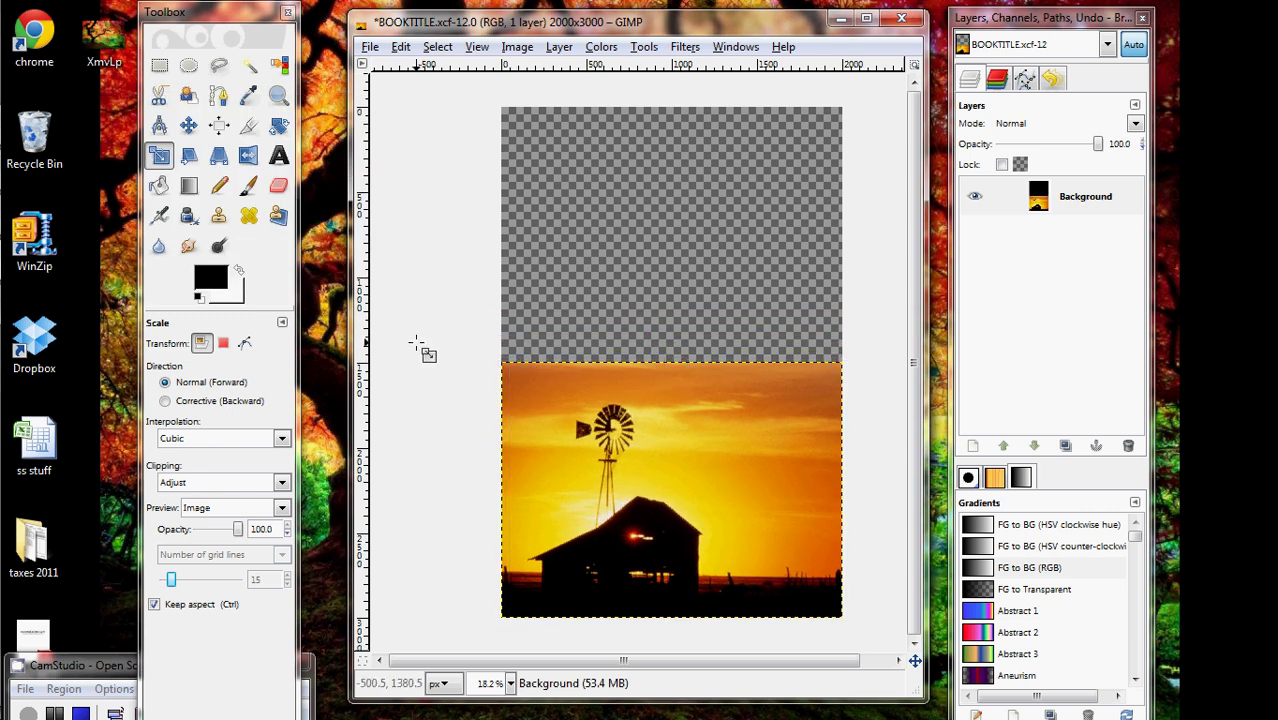